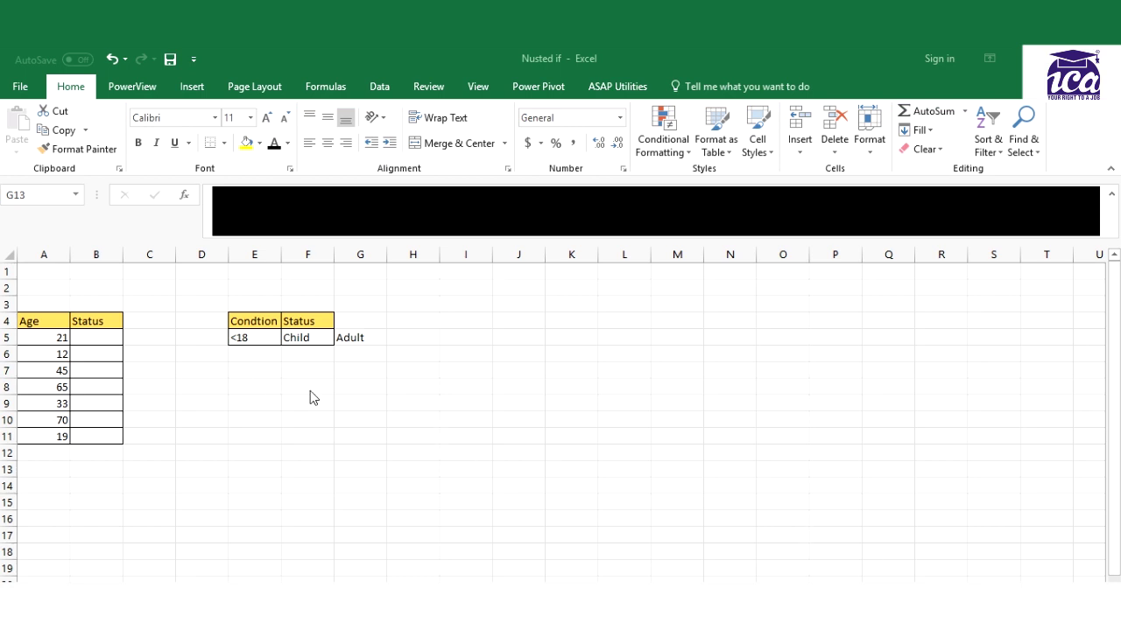
Enter =IF(A5<18,"Child","Adult") in Status cell B5.
{"action": "left_click", "coordinate": [107, 337]}
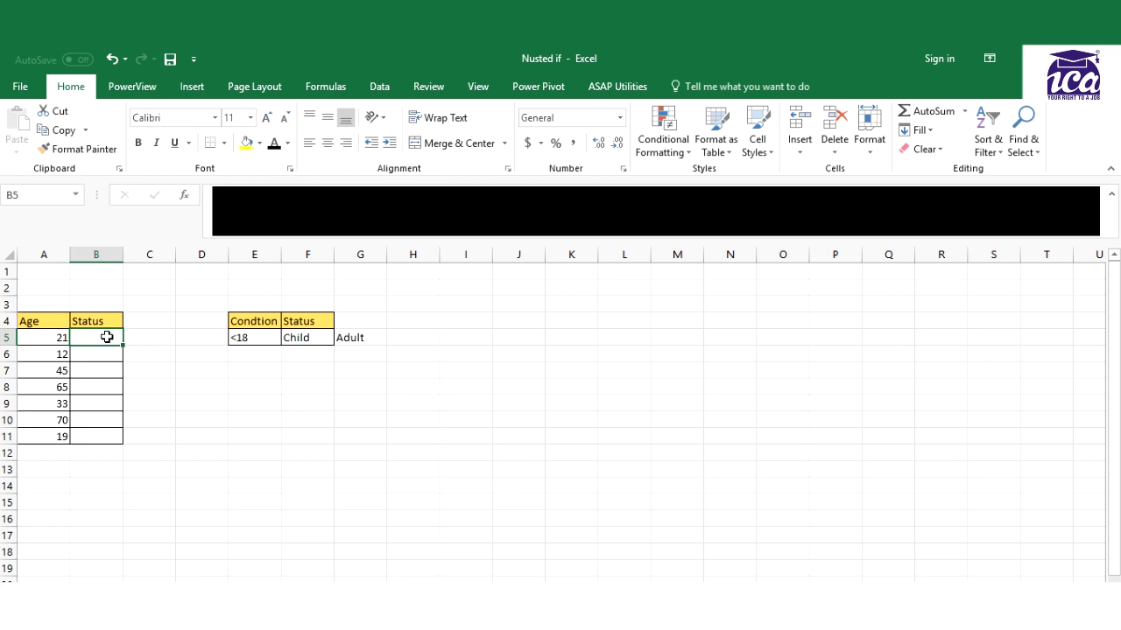
{"action": "type", "text": "=IF"}
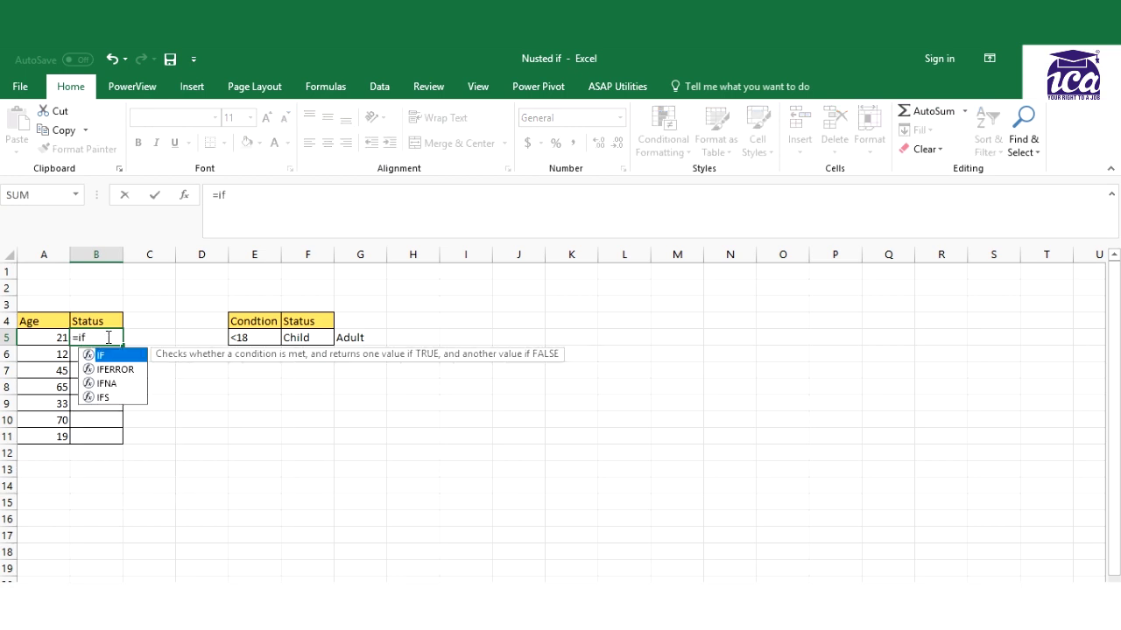
{"action": "type", "text": "("}
{"action": "left_click", "coordinate": [54, 340]}
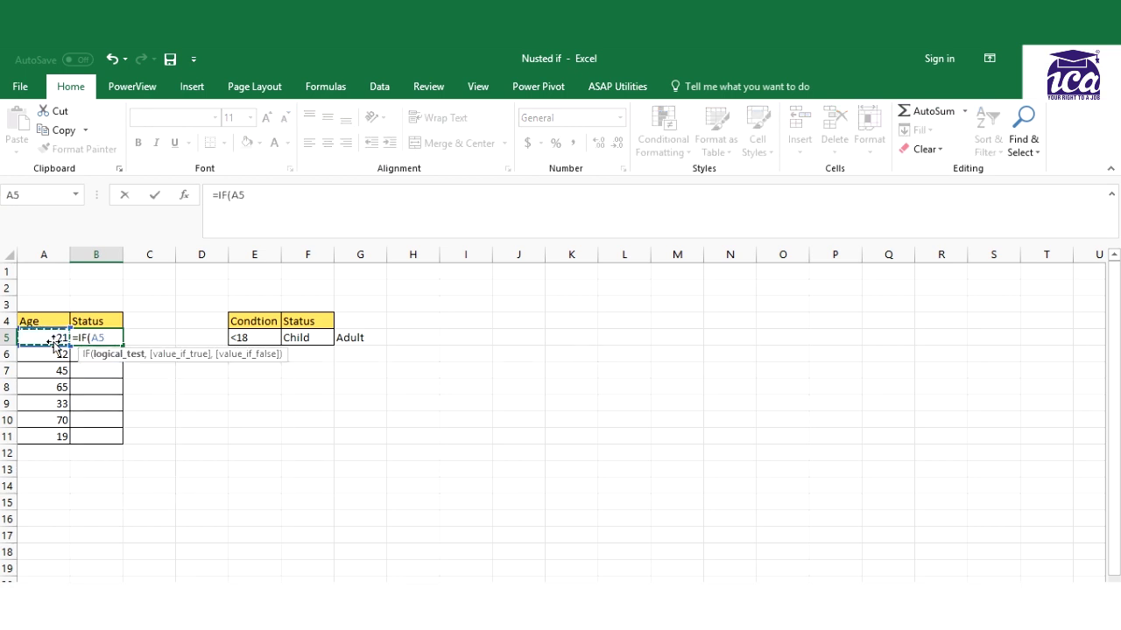
{"action": "type", "text": "<18,"}
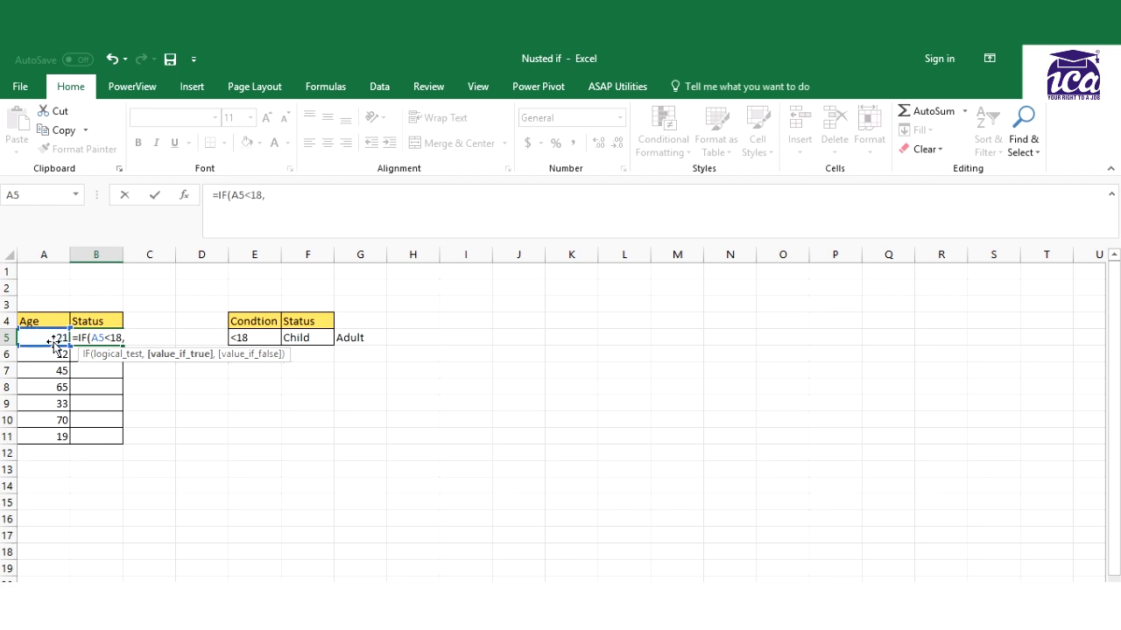
{"action": "type", "text": "\"Child"}
{"action": "type", "text": "\",\""}
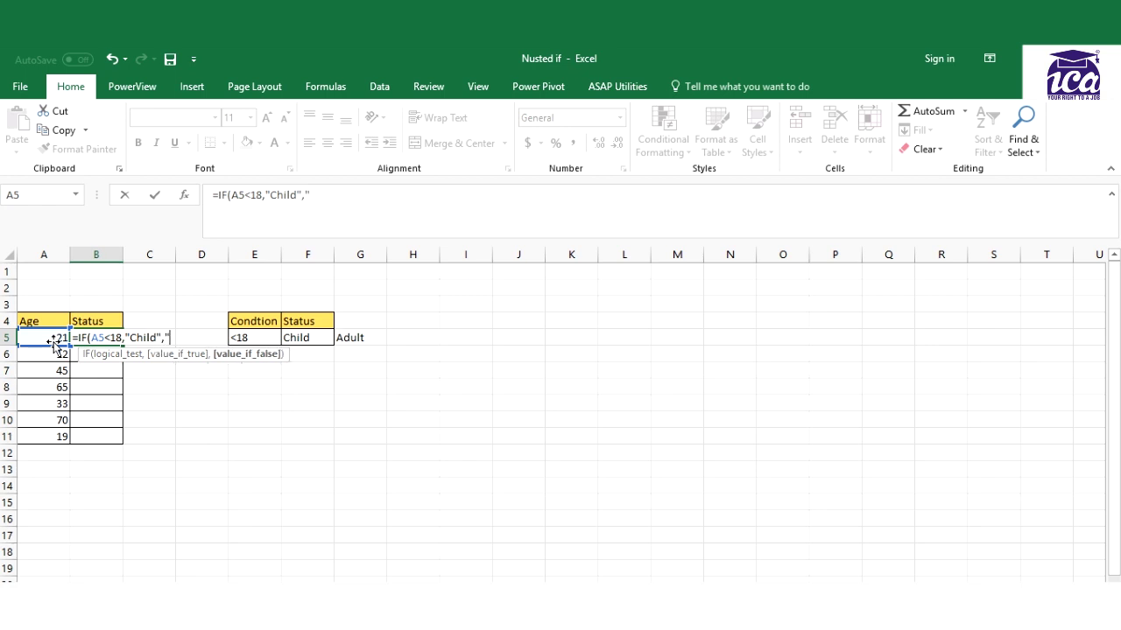
{"action": "type", "text": "Adult"}
{"action": "type", "text": "\""}
{"action": "type", "text": ")"}
{"action": "key", "text": "Return"}
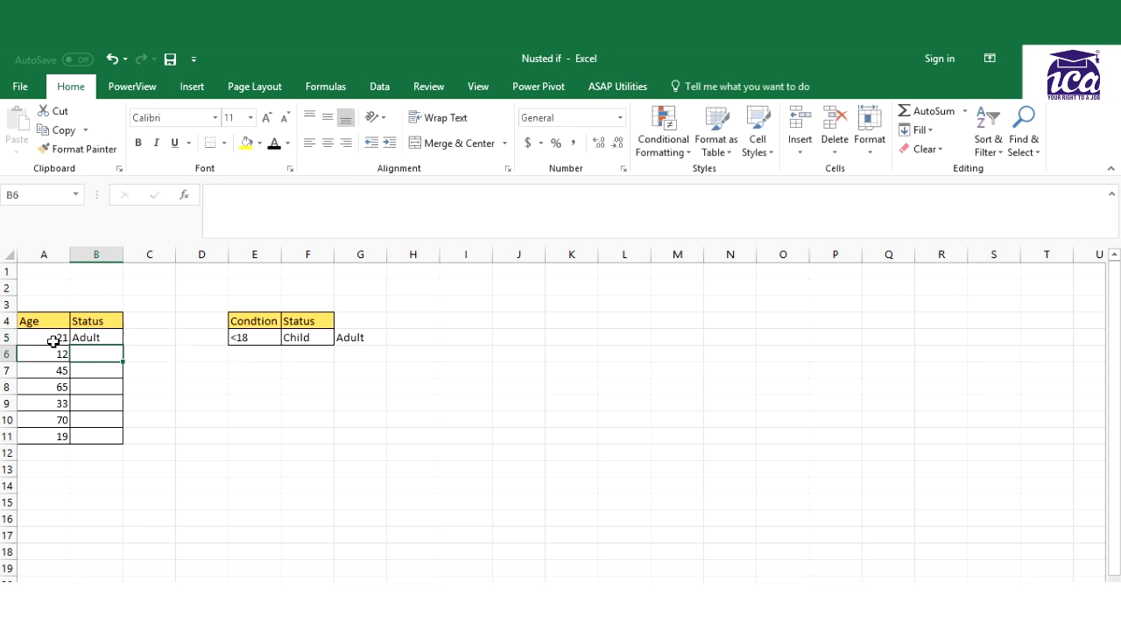
Fill the Status formula down to B11 and paste the >60 Sr Citizen row into E6:F6.
{"action": "left_click", "coordinate": [87, 338]}
{"action": "double_click", "coordinate": [123, 348]}
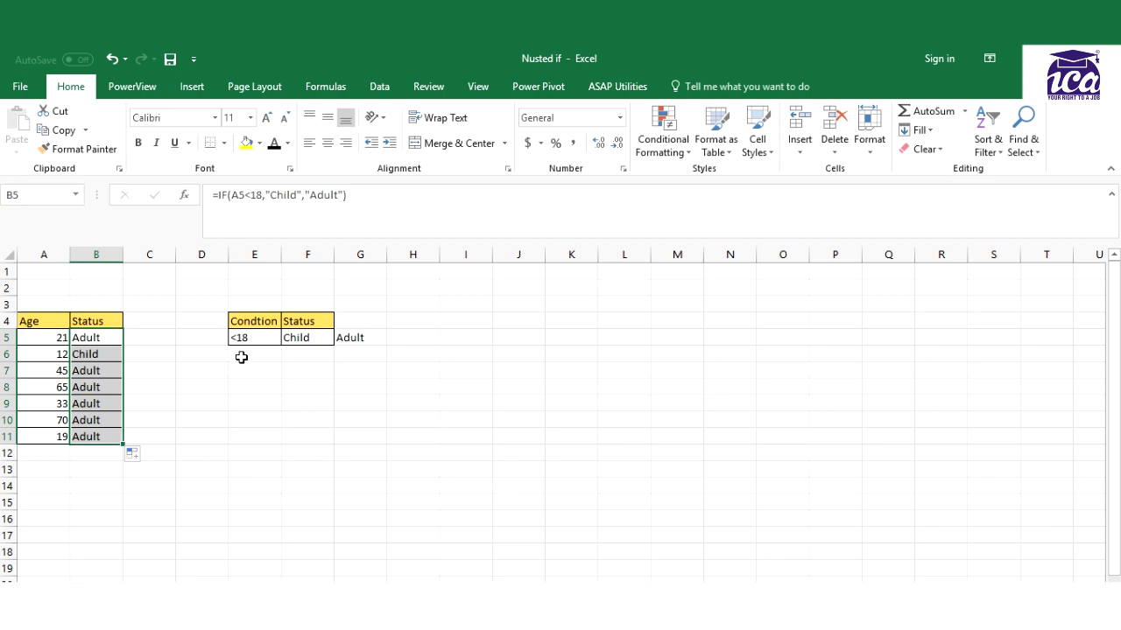
{"action": "left_click_drag", "start_coordinate": [239, 355], "coordinate": [305, 355]}
{"action": "type", "text": ">60\tSr Citizen"}
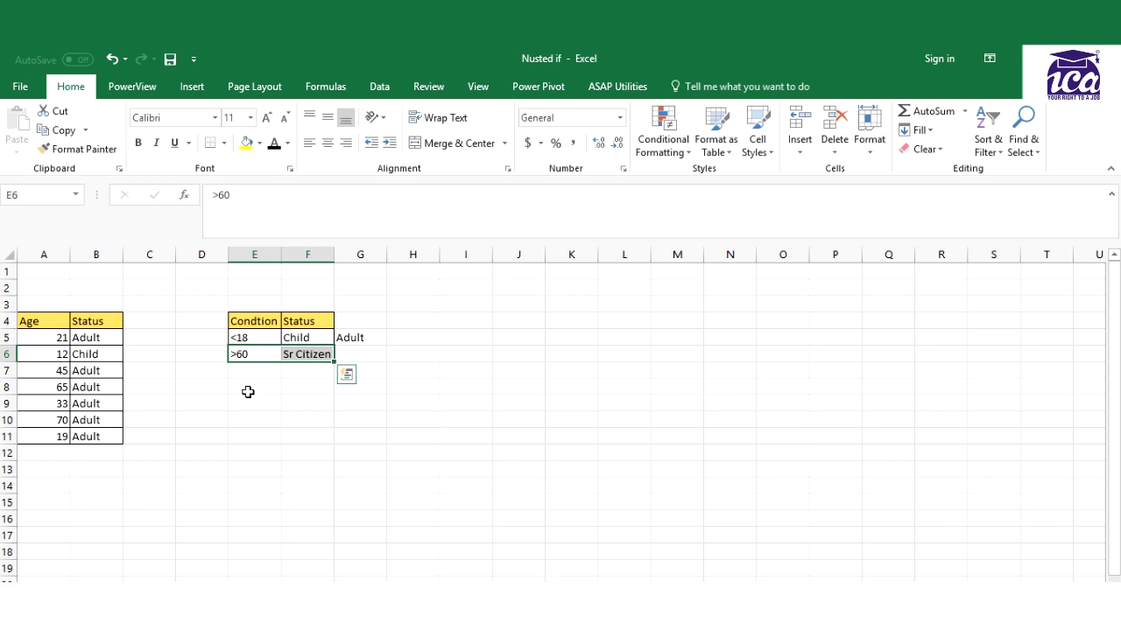
Review the B5 formula, then delete the Child/Adult results from B5 through B11.
{"action": "left_click", "coordinate": [102, 341]}
{"action": "double_click", "coordinate": [101, 341]}
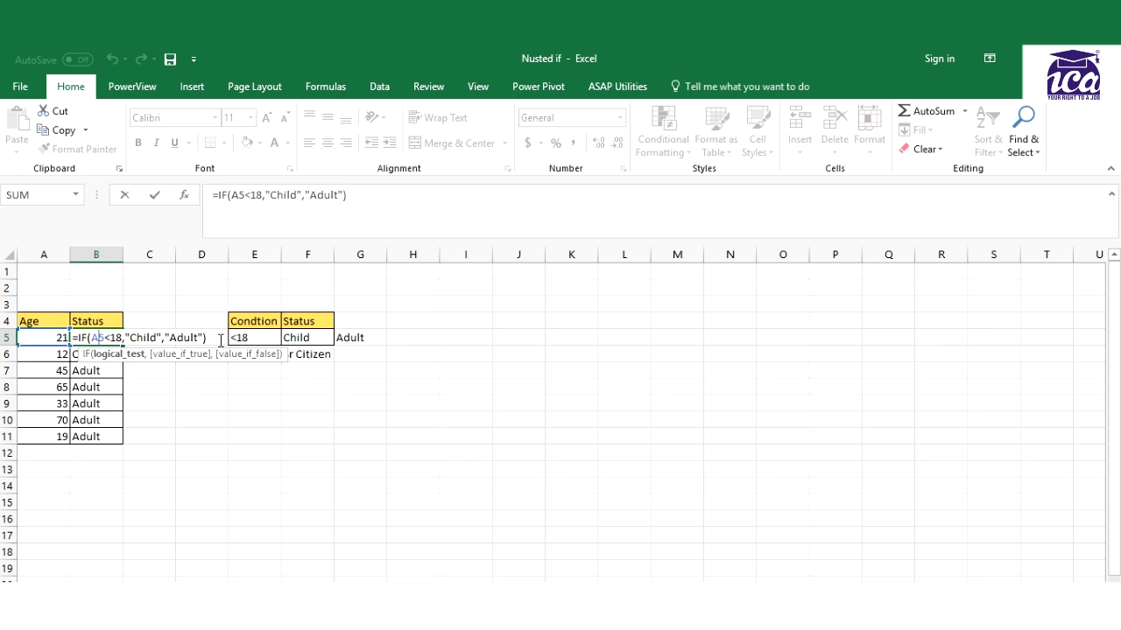
{"action": "key", "text": "Return"}
{"action": "key", "text": "Up"}
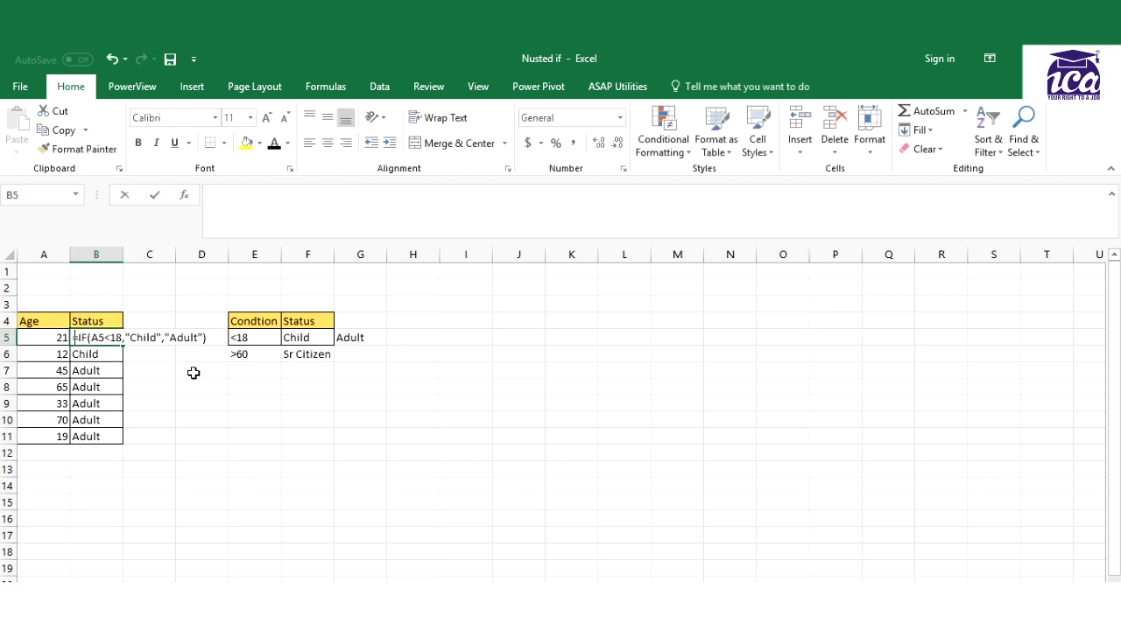
{"action": "key", "text": "BackSpace"}
{"action": "key", "text": "Return"}
{"action": "key", "text": "ctrl+shift+Down"}
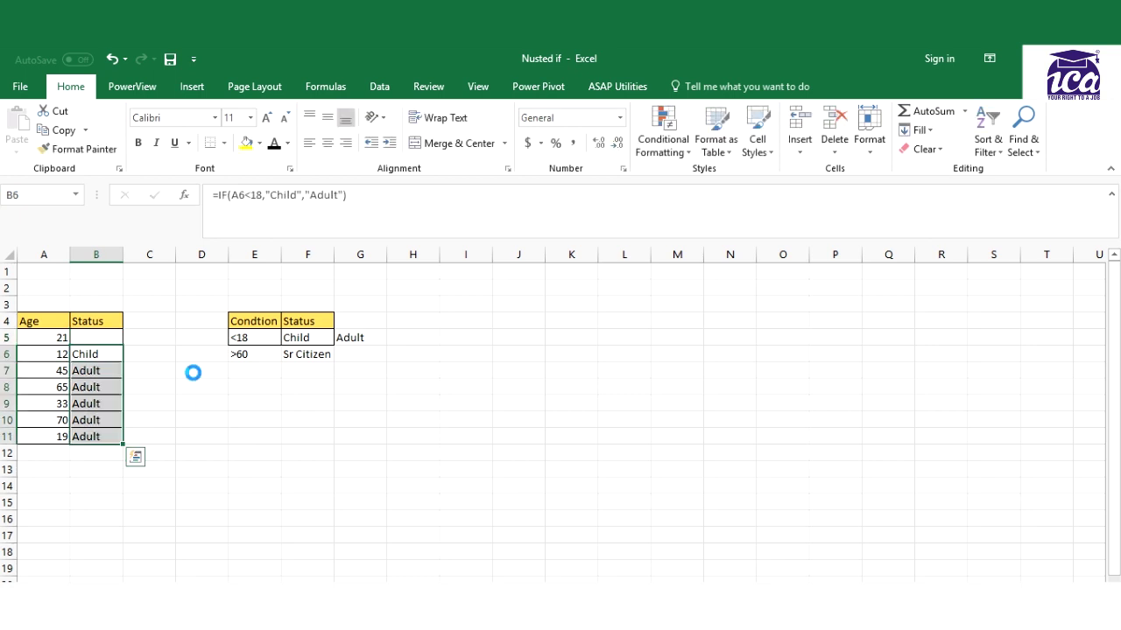
{"action": "key", "text": "Delete"}
{"action": "key", "text": "Up"}
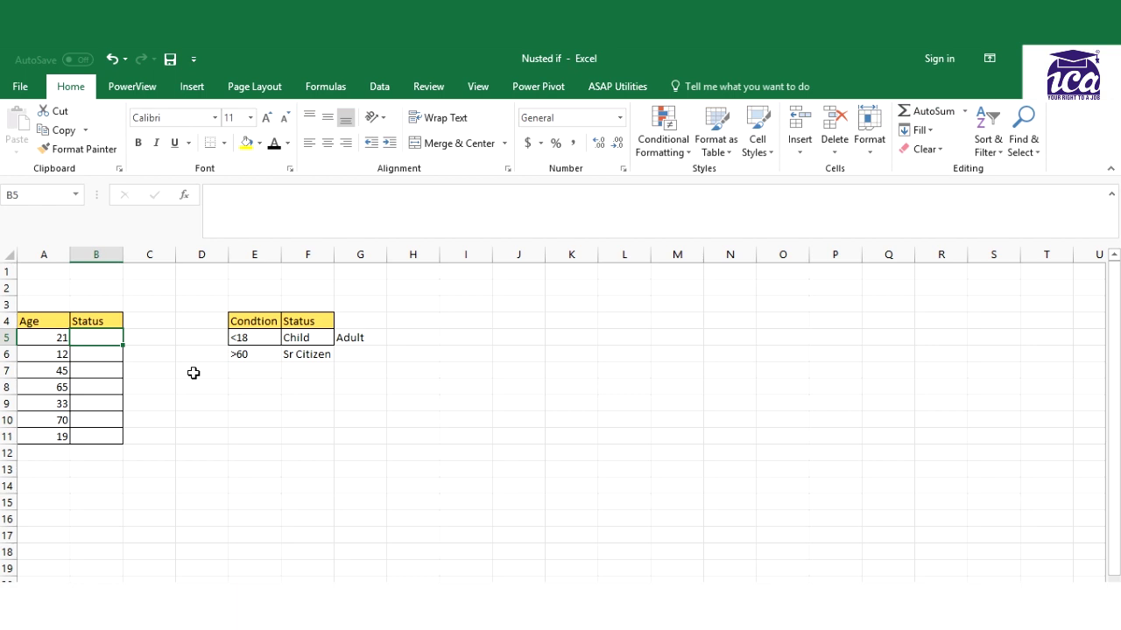
Enter =IF(A5<18,"Child",IF(A5>60,"Sr Citizen","Adult")) in B5 and fill it down.
{"action": "type", "text": "=I"}
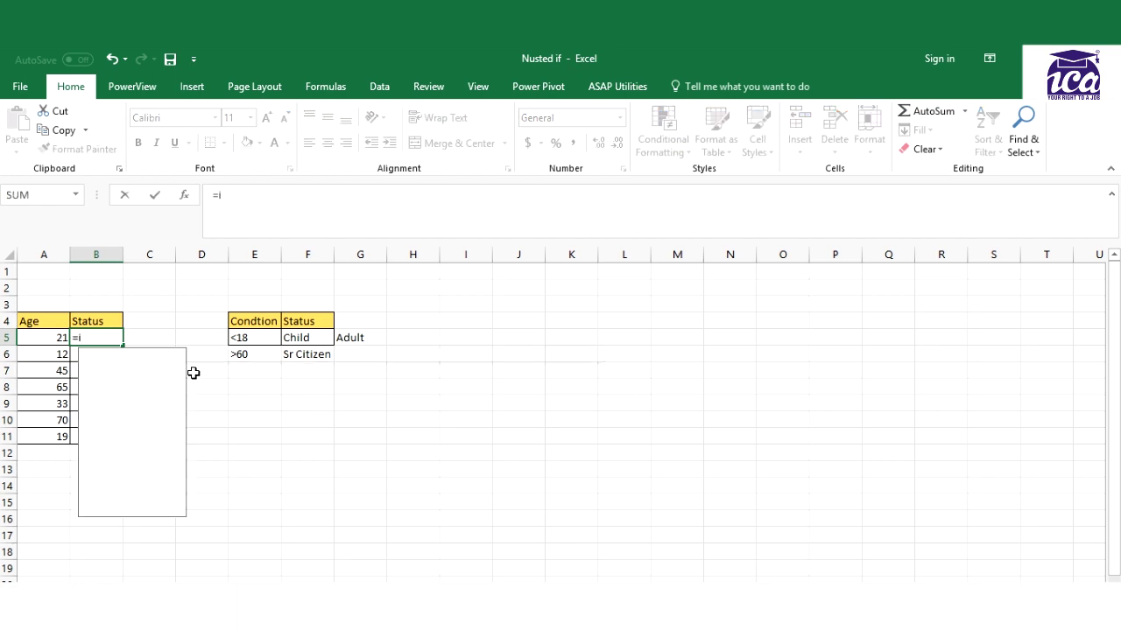
{"action": "type", "text": "F("}
{"action": "left_click", "coordinate": [55, 340]}
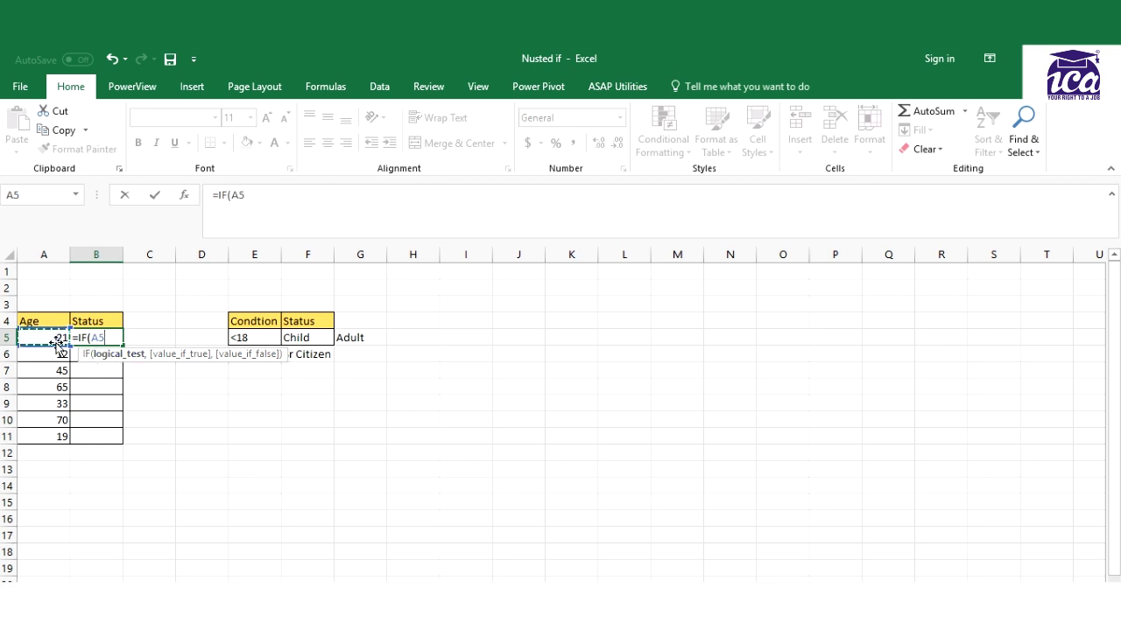
{"action": "type", "text": "<18"}
{"action": "type", "text": ",\""}
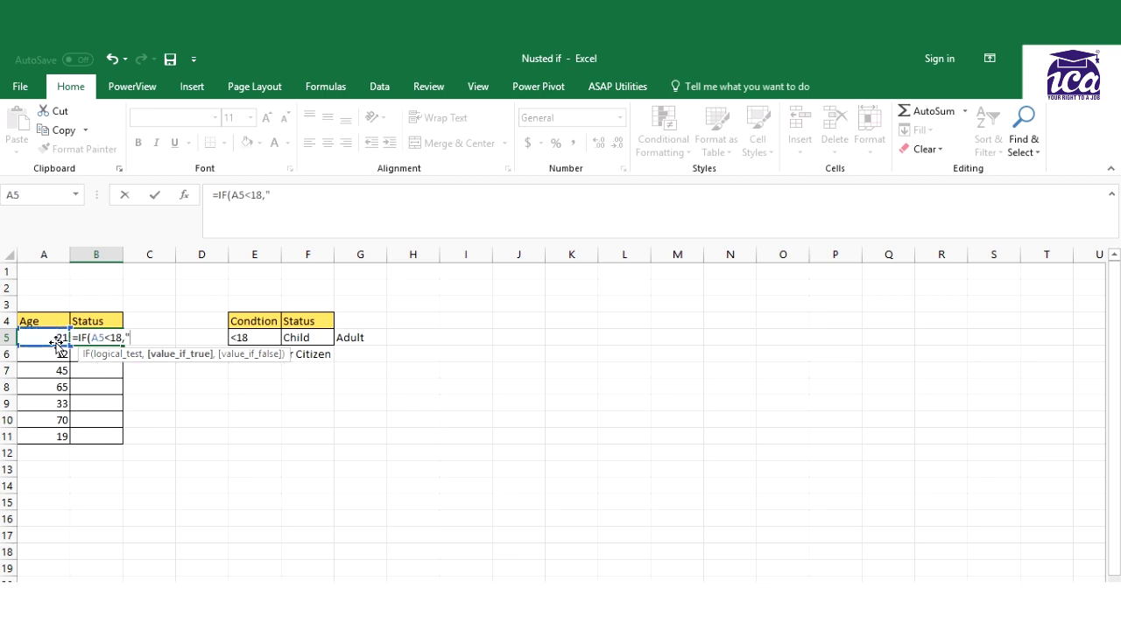
{"action": "type", "text": "Child"}
{"action": "type", "text": "\","}
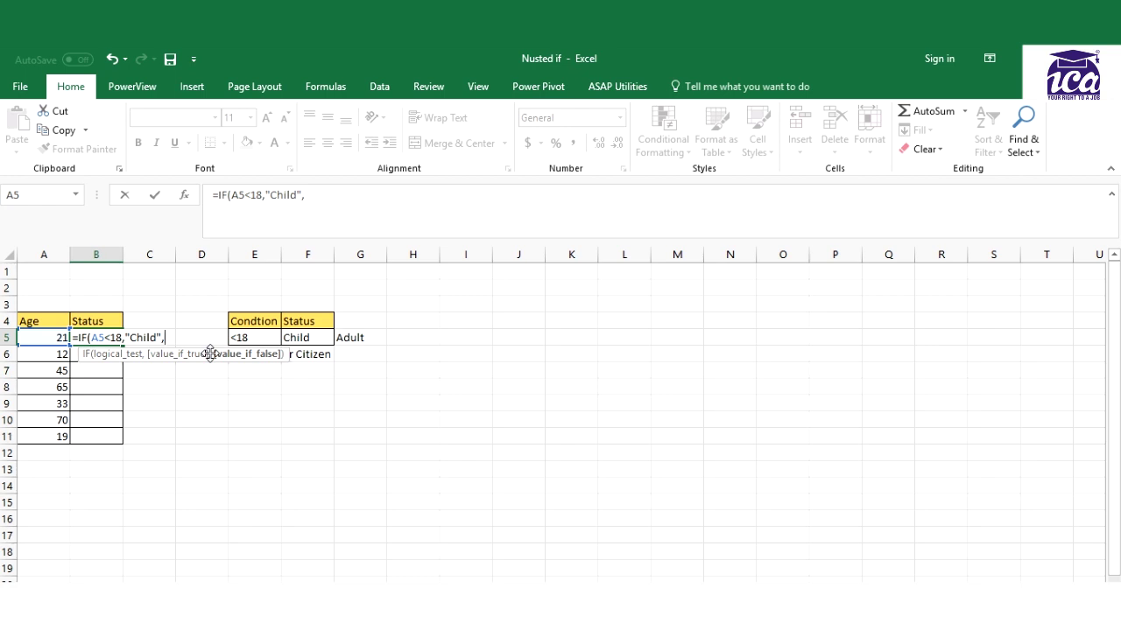
{"action": "type", "text": "IF("}
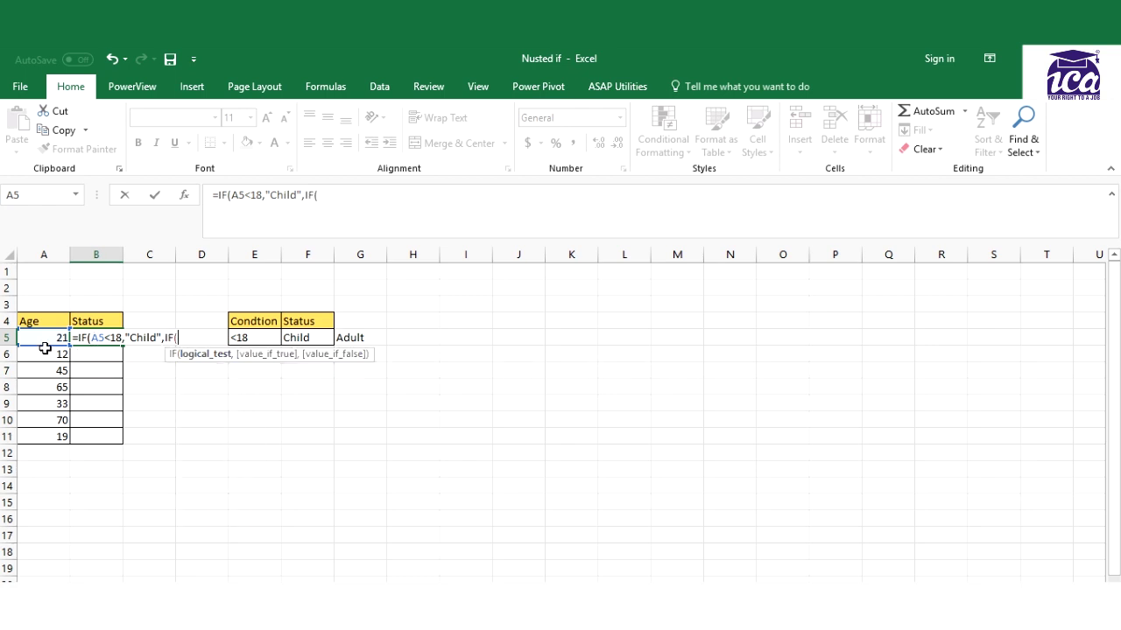
{"action": "left_click", "coordinate": [40, 339]}
{"action": "type", "text": "="}
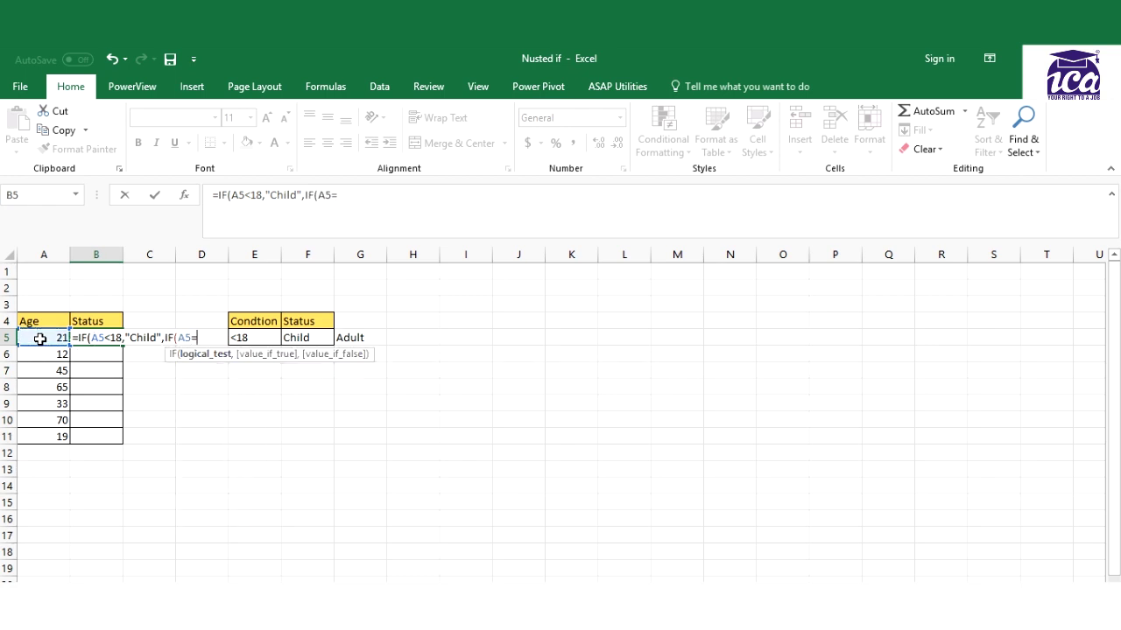
{"action": "key", "text": "BackSpace"}
{"action": "type", "text": ">60"}
{"action": "type", "text": ",\"S"}
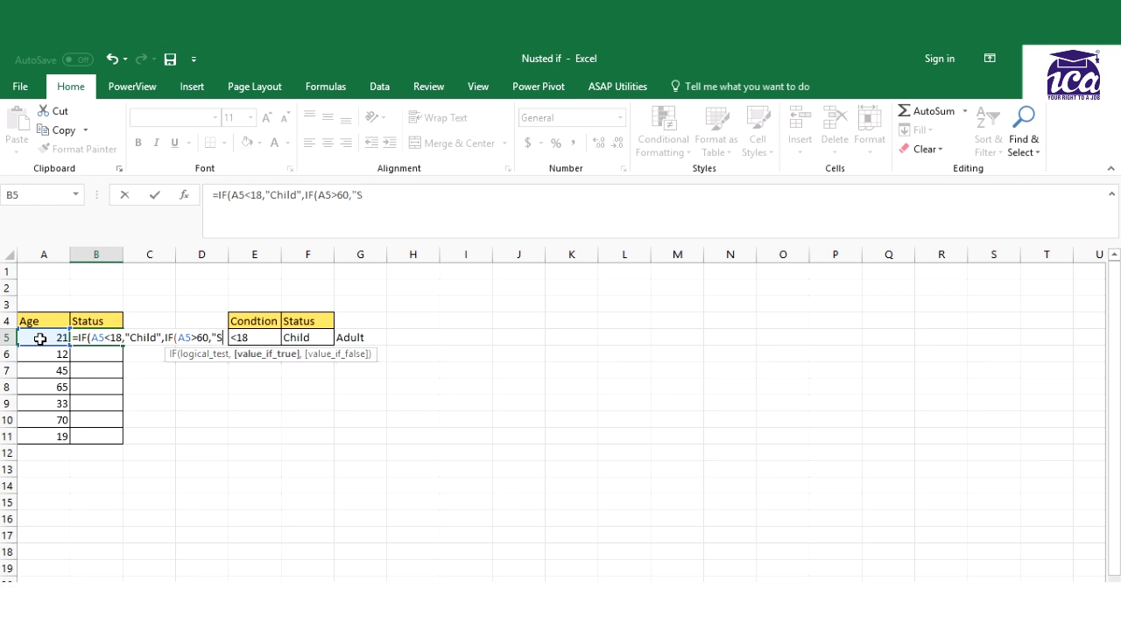
{"action": "type", "text": "r Ci"}
{"action": "type", "text": "tiz"}
{"action": "type", "text": "en\""}
{"action": "type", "text": ","}
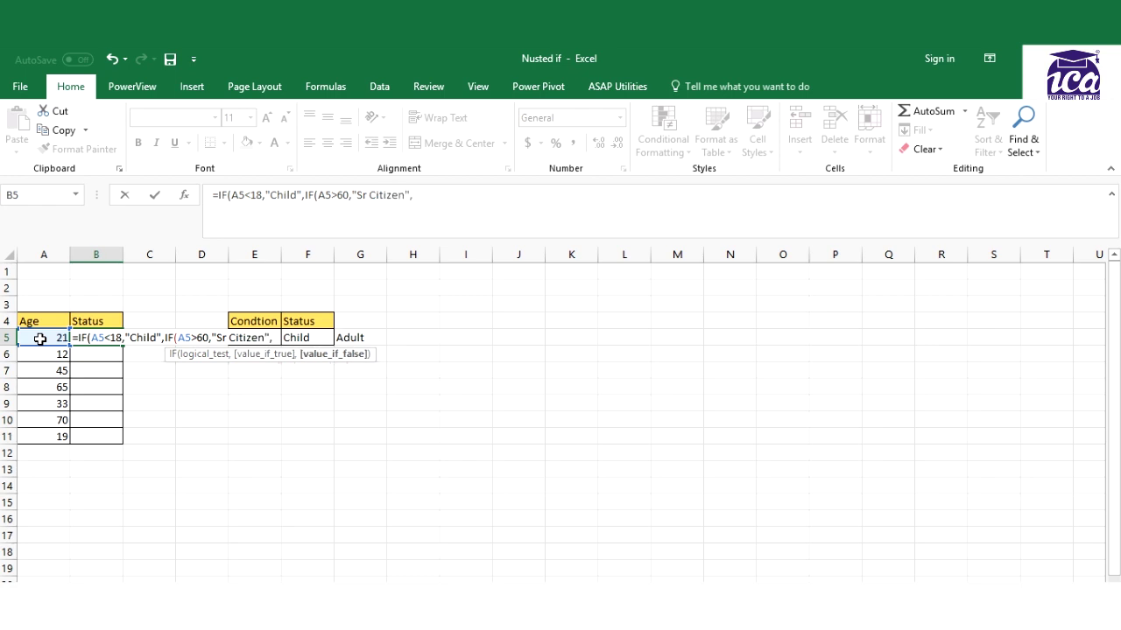
{"action": "type", "text": "\"A"}
{"action": "type", "text": "dult"}
{"action": "type", "text": "\")"}
{"action": "key", "text": "Return"}
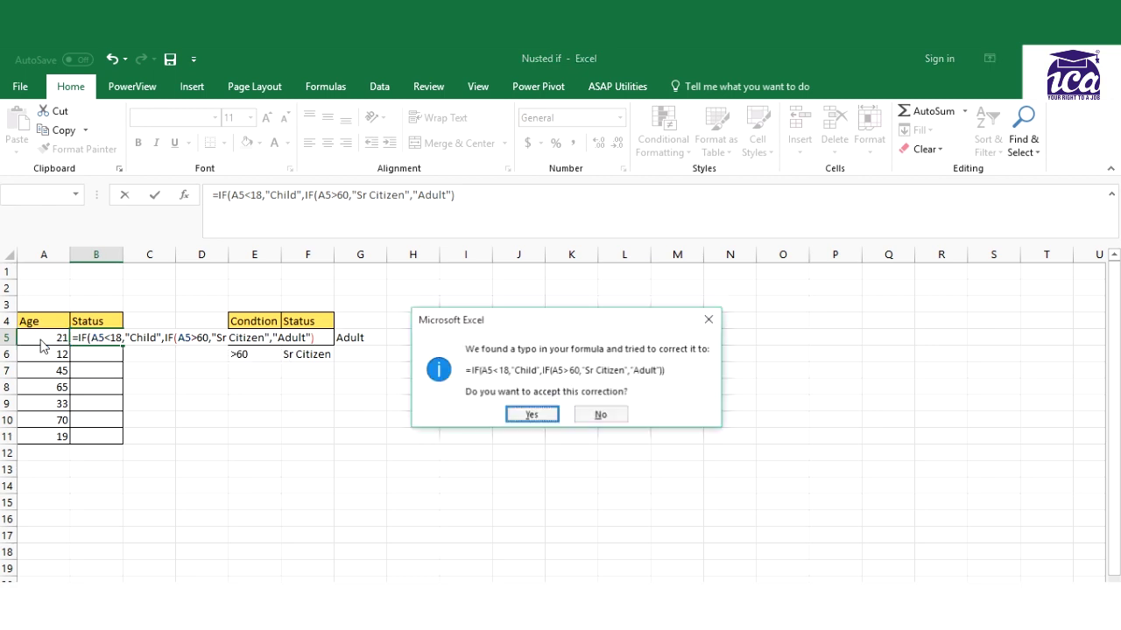
{"action": "key", "text": "Return"}
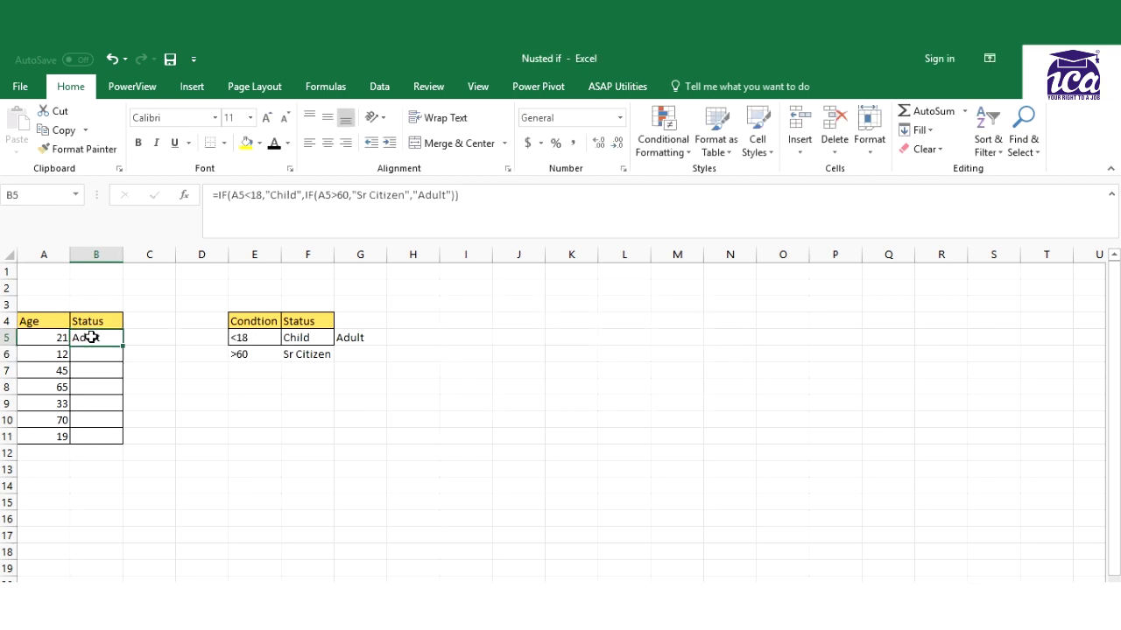
{"action": "double_click", "coordinate": [122, 346]}
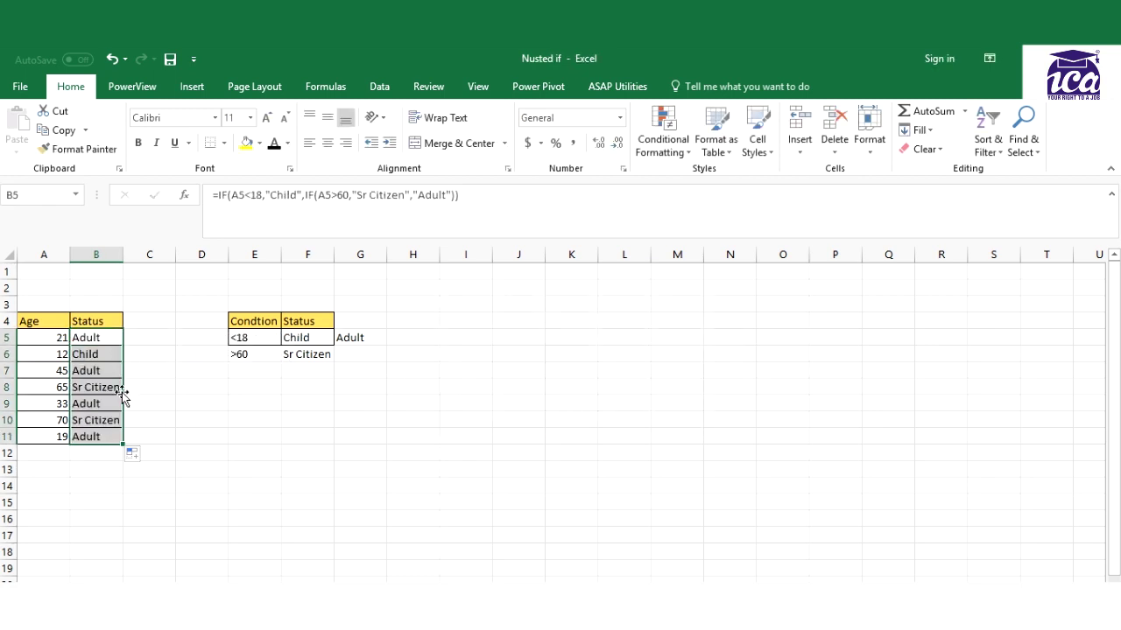
Change the age 33 in A9 to 70 and check the row 7 Status formula.
{"action": "left_click", "coordinate": [45, 402]}
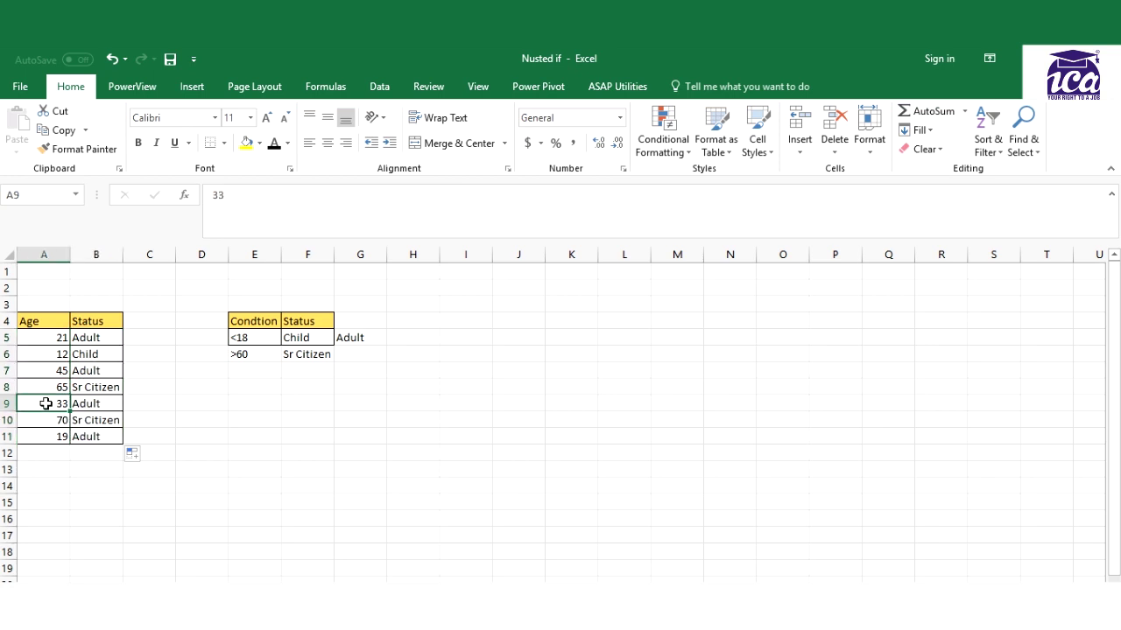
{"action": "type", "text": "70"}
{"action": "key", "text": "Return"}
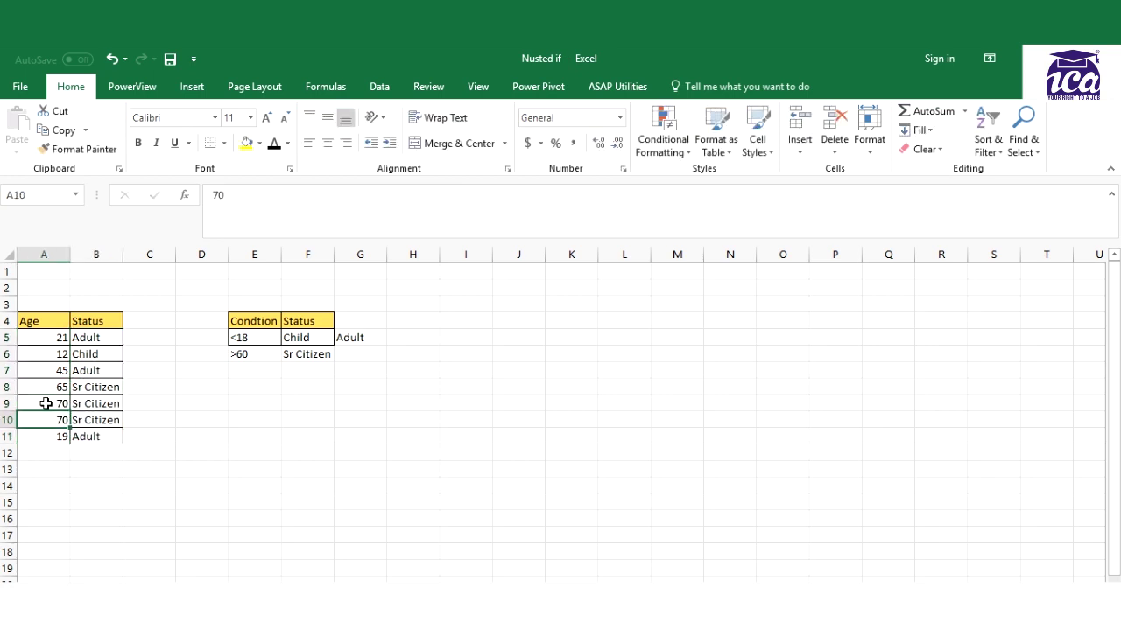
{"action": "left_click", "coordinate": [88, 367]}
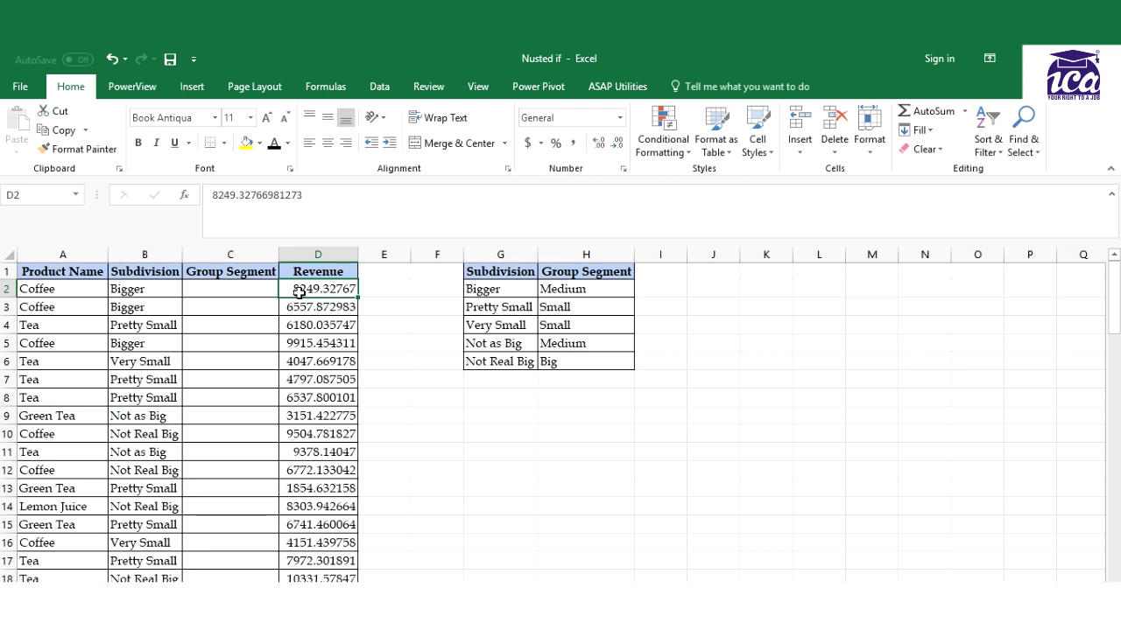
Look up Bigger in the mapping table to confirm it maps to medium.
{"action": "left_click", "coordinate": [208, 289]}
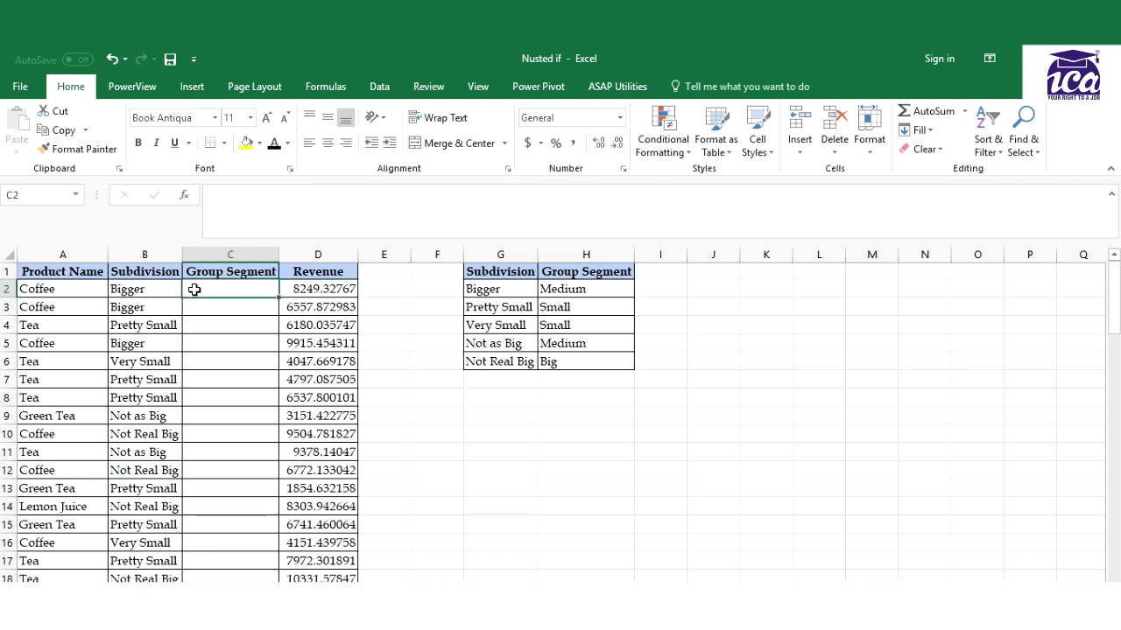
{"action": "left_click", "coordinate": [140, 289]}
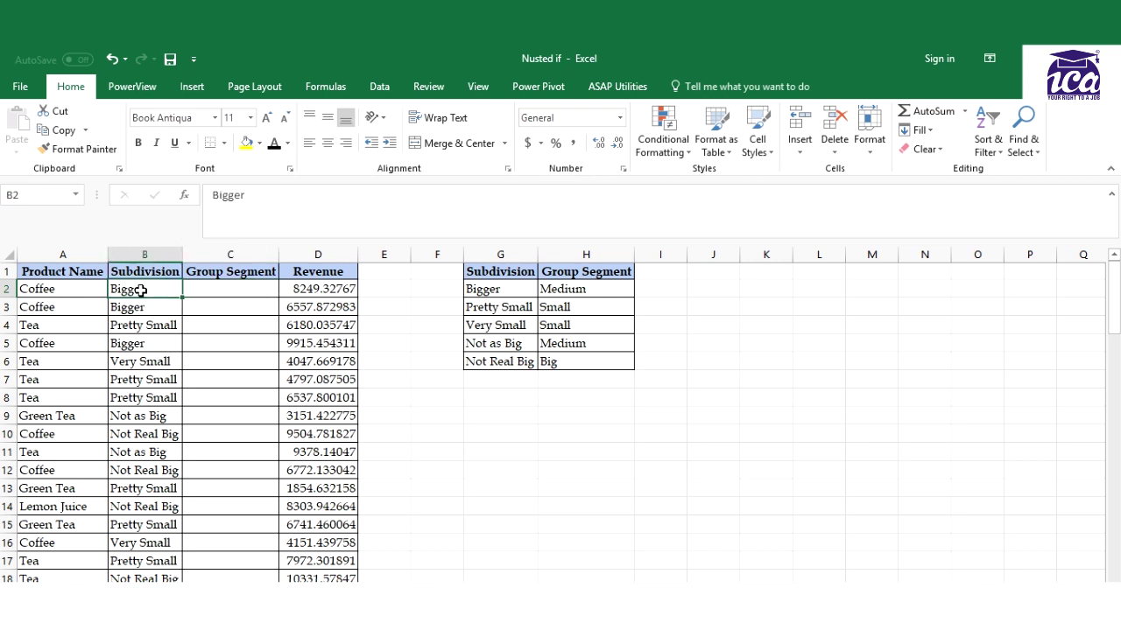
{"action": "left_click", "coordinate": [504, 294]}
{"action": "left_click", "coordinate": [583, 293]}
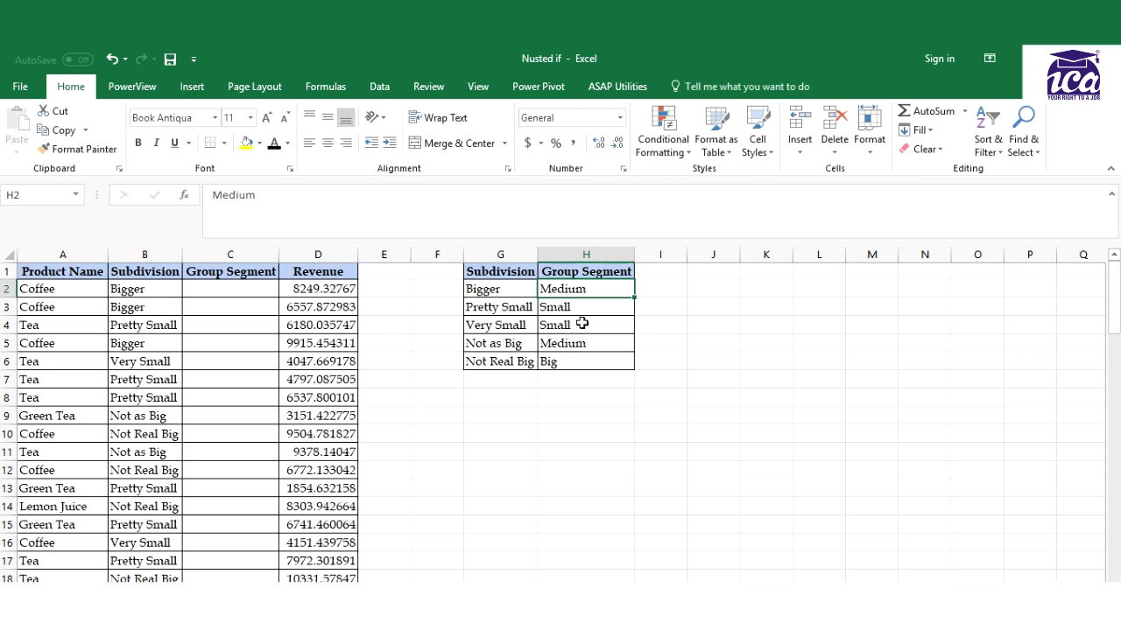
{"action": "left_click", "coordinate": [230, 288]}
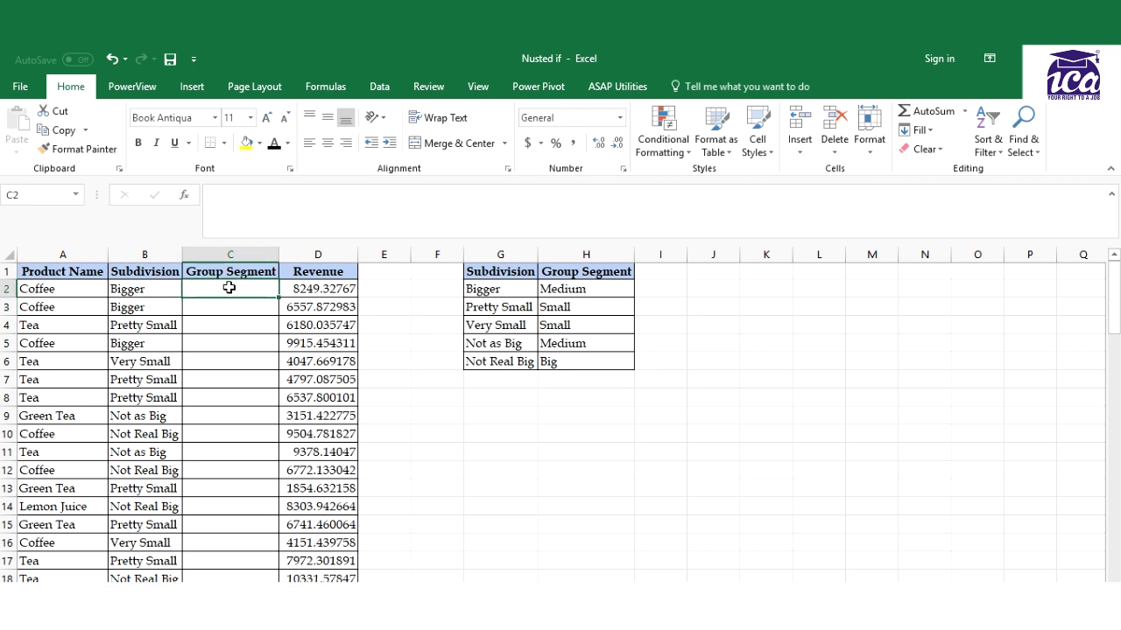
Start C2's nested IF: B2 "bigger" gives medium, "pretty small" gives small, third IF opened.
{"action": "type", "text": "=i"}
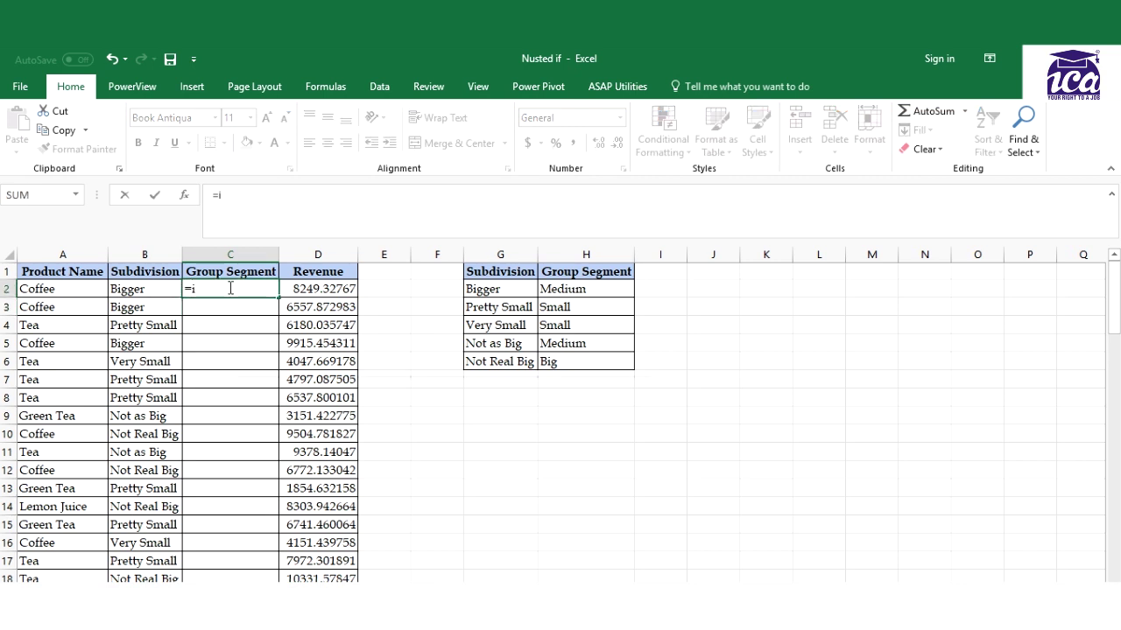
{"action": "type", "text": "f"}
{"action": "key", "text": "Tab"}
{"action": "left_click", "coordinate": [154, 289]}
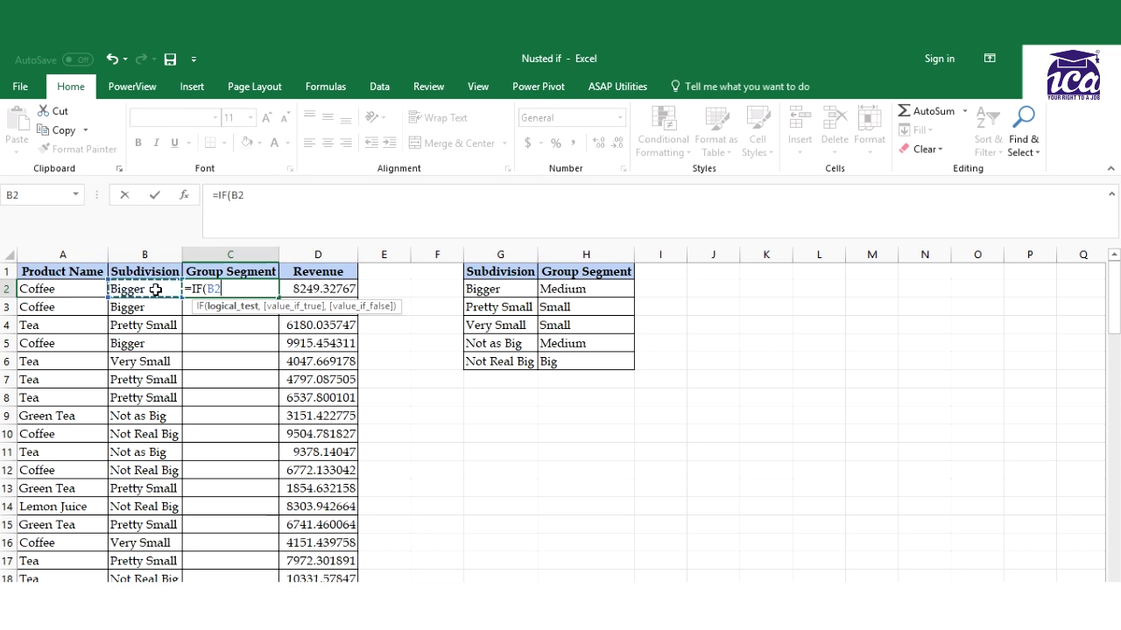
{"action": "type", "text": "="}
{"action": "type", "text": "\""}
{"action": "type", "text": "bigger"}
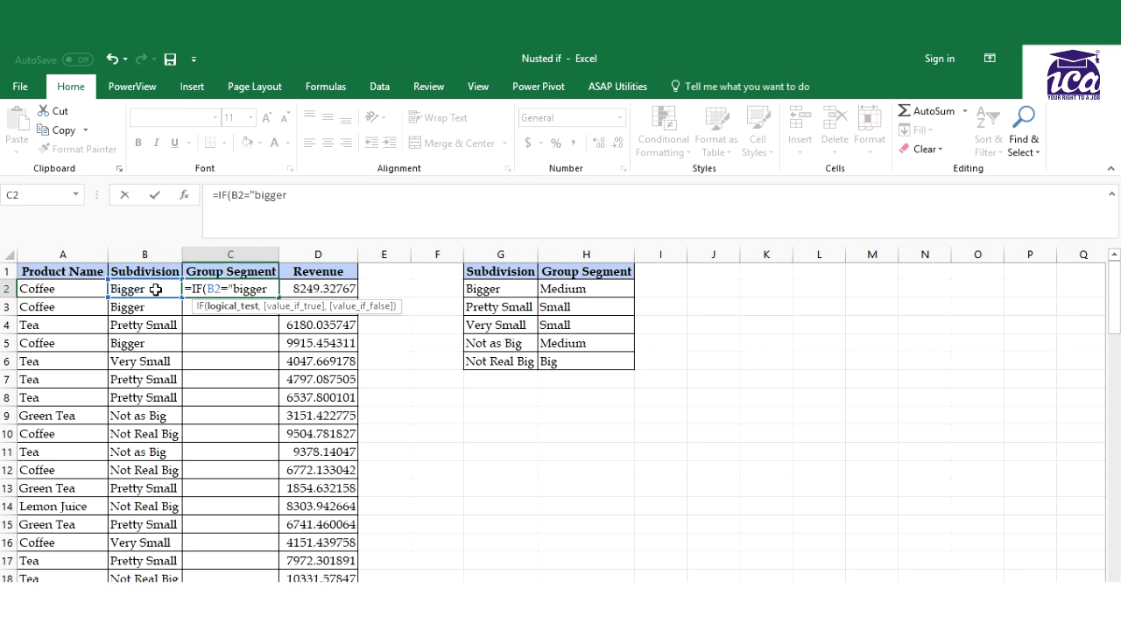
{"action": "type", "text": "\","}
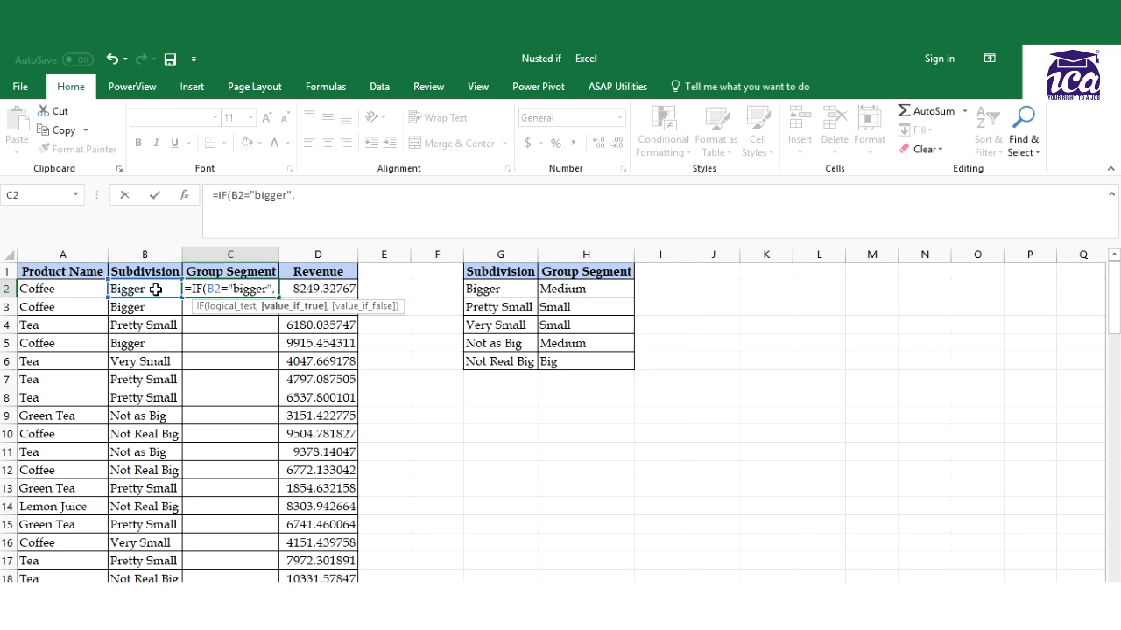
{"action": "type", "text": "\"medi"}
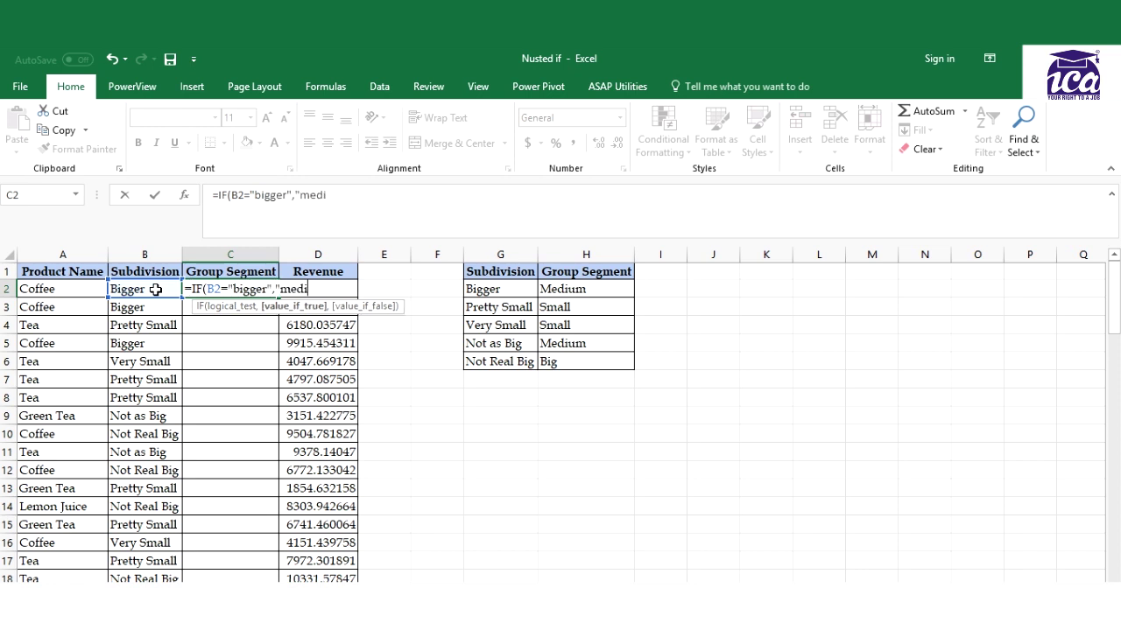
{"action": "type", "text": "um\""}
{"action": "type", "text": ","}
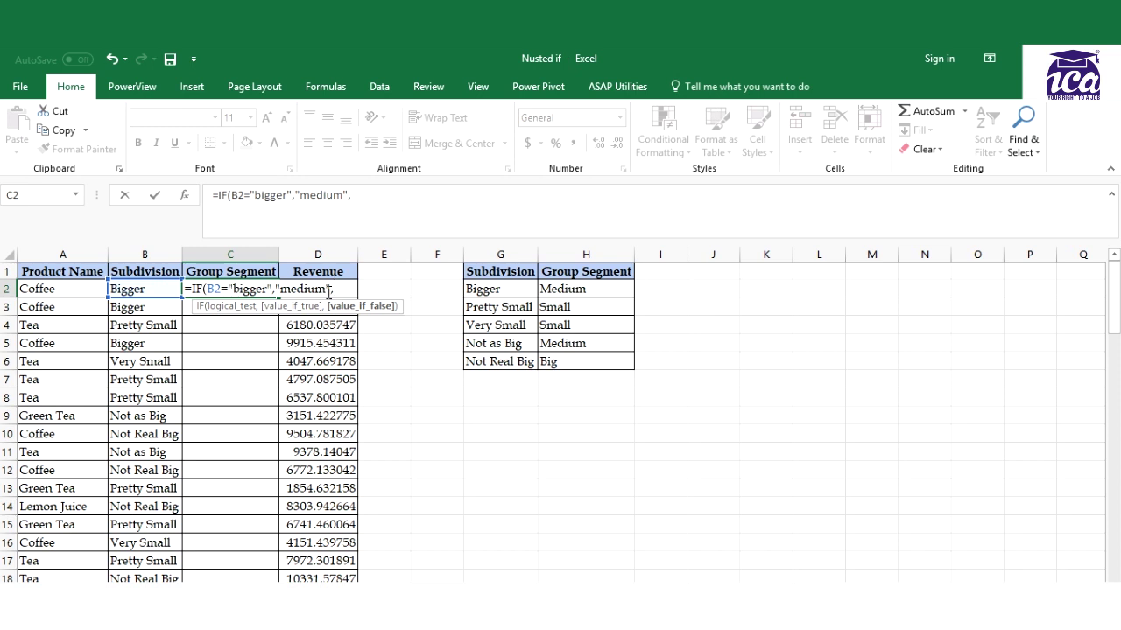
{"action": "type", "text": "IF("}
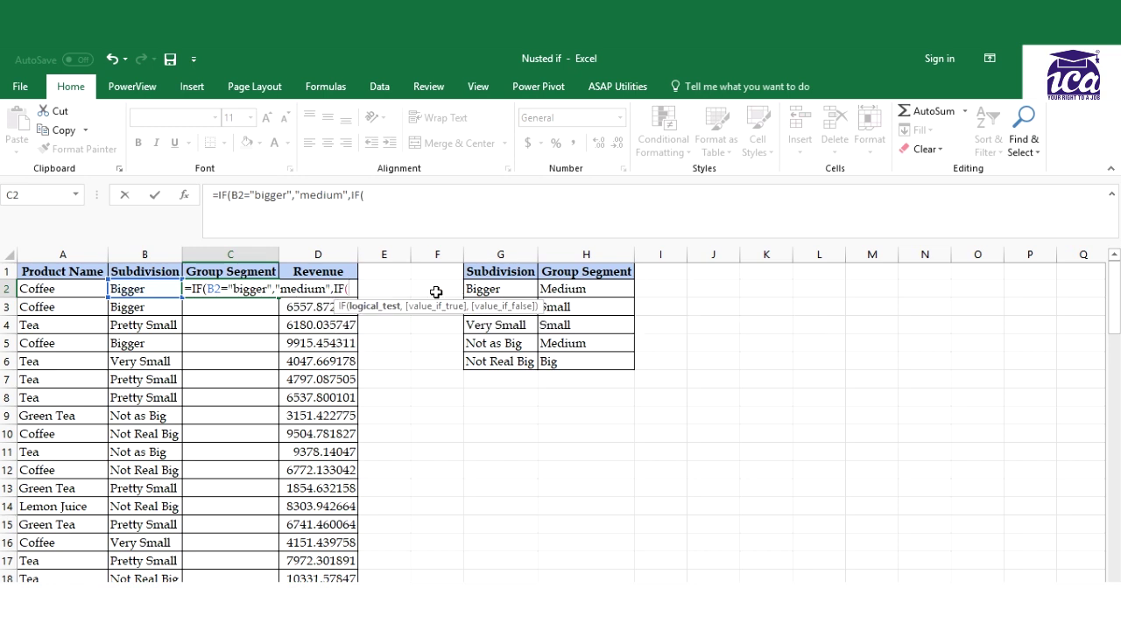
{"action": "left_click", "coordinate": [158, 289]}
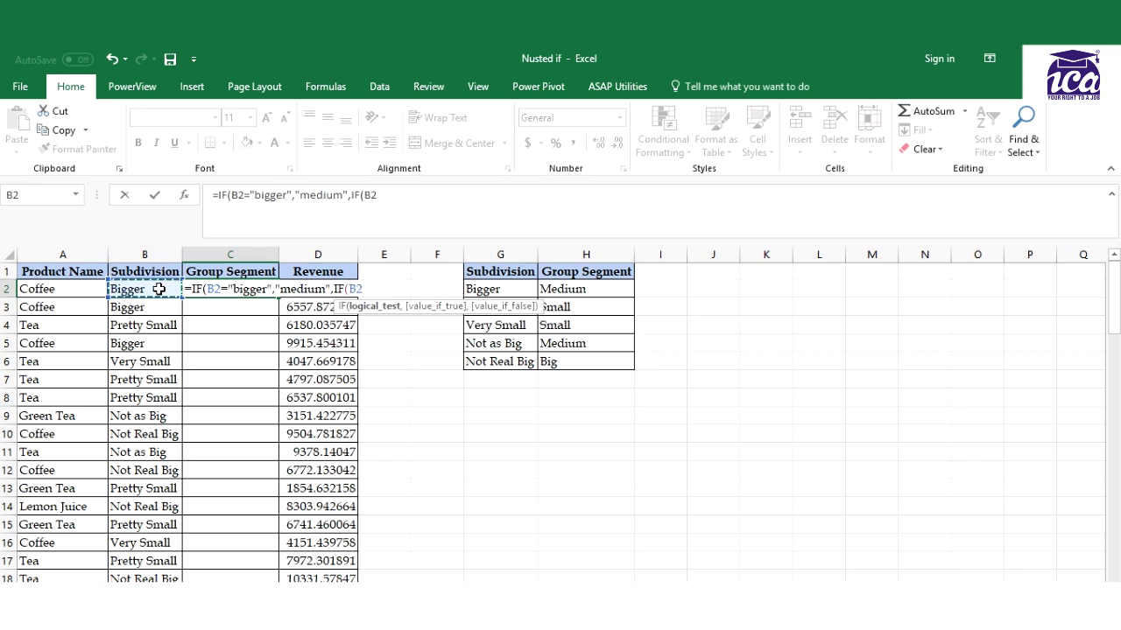
{"action": "left_click_drag", "start_coordinate": [444, 306], "coordinate": [493, 515]}
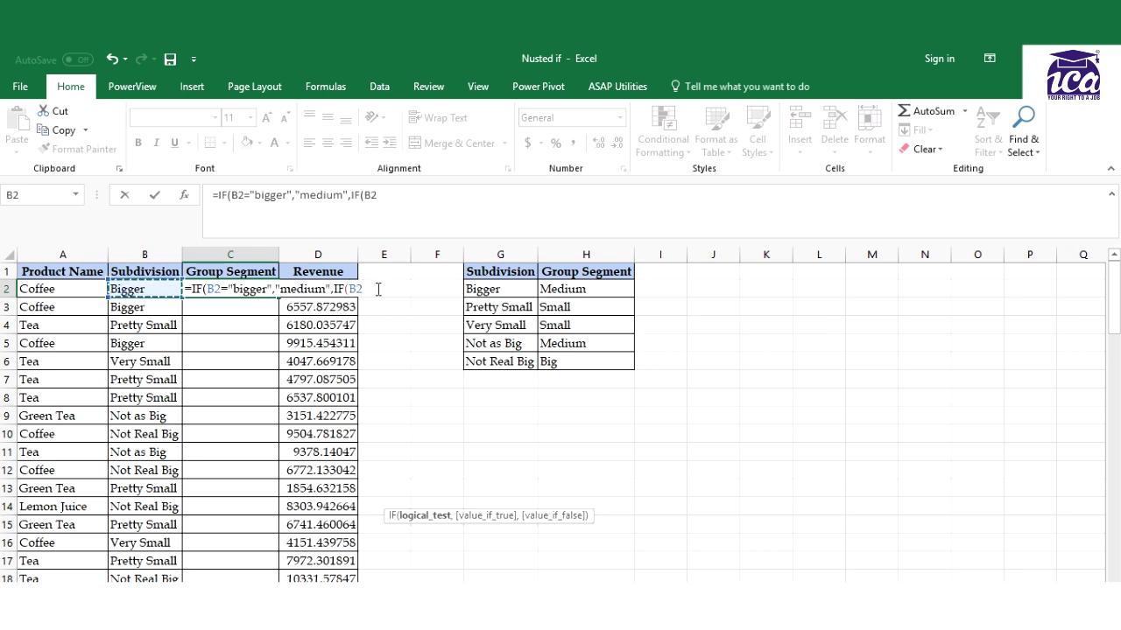
{"action": "type", "text": "=\""}
{"action": "type", "text": "p"}
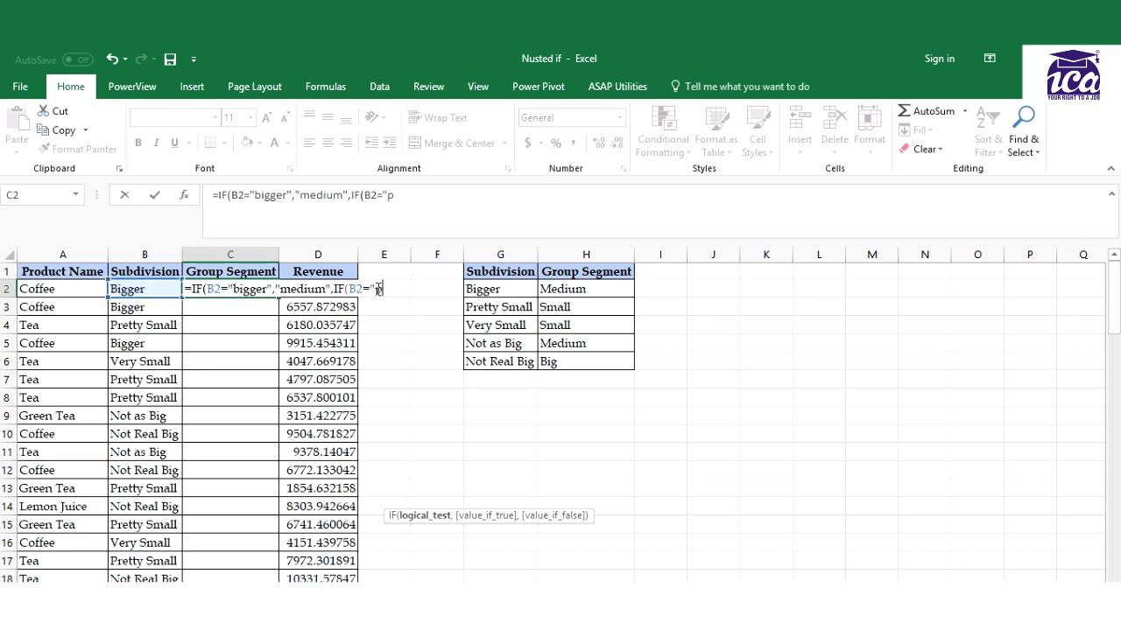
{"action": "type", "text": "retty sm"}
{"action": "type", "text": "all\","}
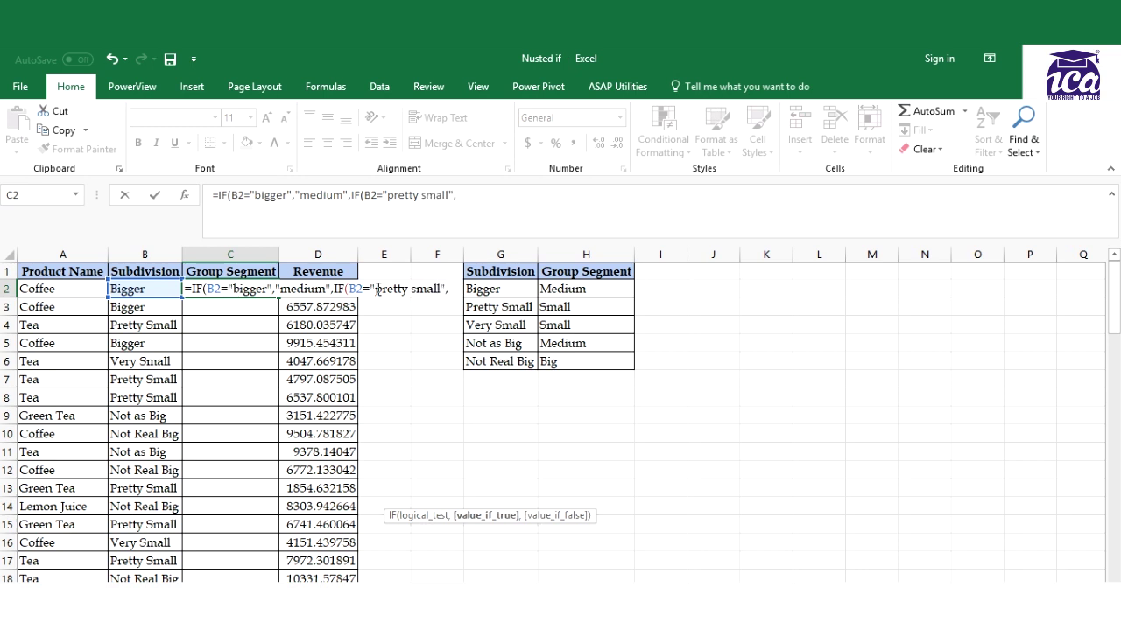
{"action": "type", "text": "\""}
{"action": "type", "text": "small\""}
{"action": "type", "text": ",IF("}
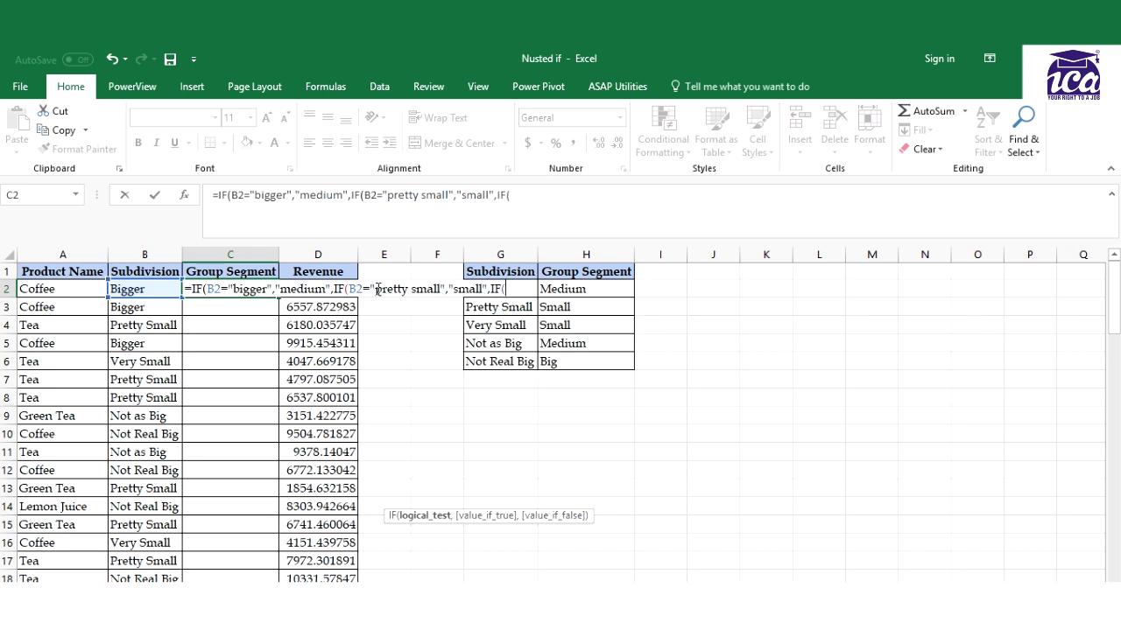
{"action": "left_click", "coordinate": [157, 285]}
Finish the C2 formula: "very small" gives small, "not as big" gives medium, else big.
{"action": "type", "text": "="}
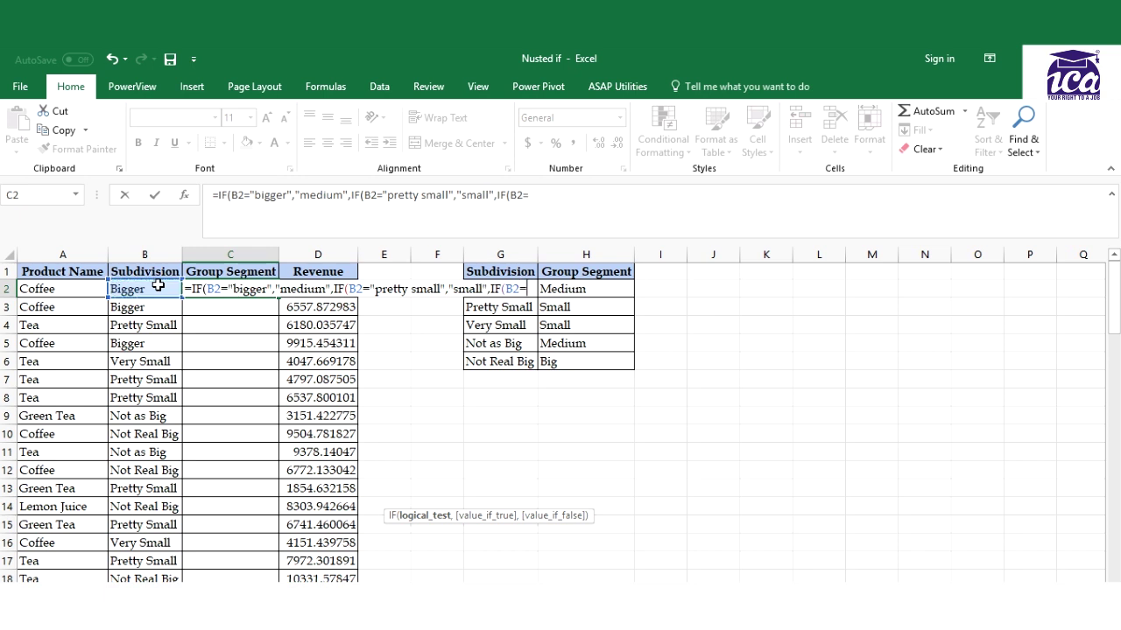
{"action": "type", "text": "\"ver"}
{"action": "type", "text": "y sm"}
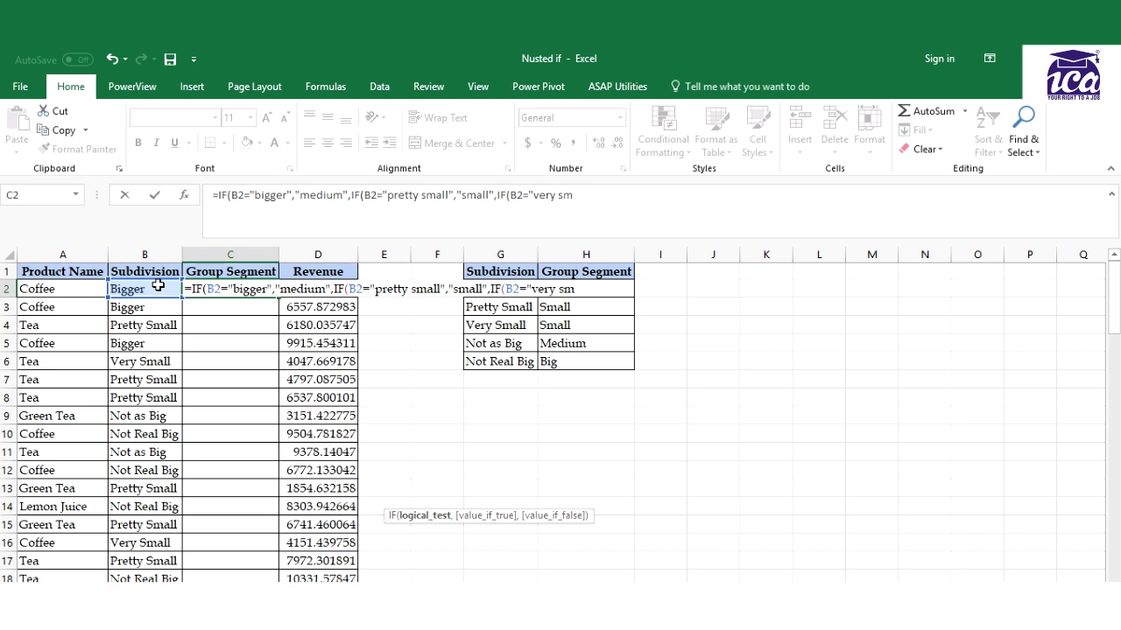
{"action": "type", "text": "all\","}
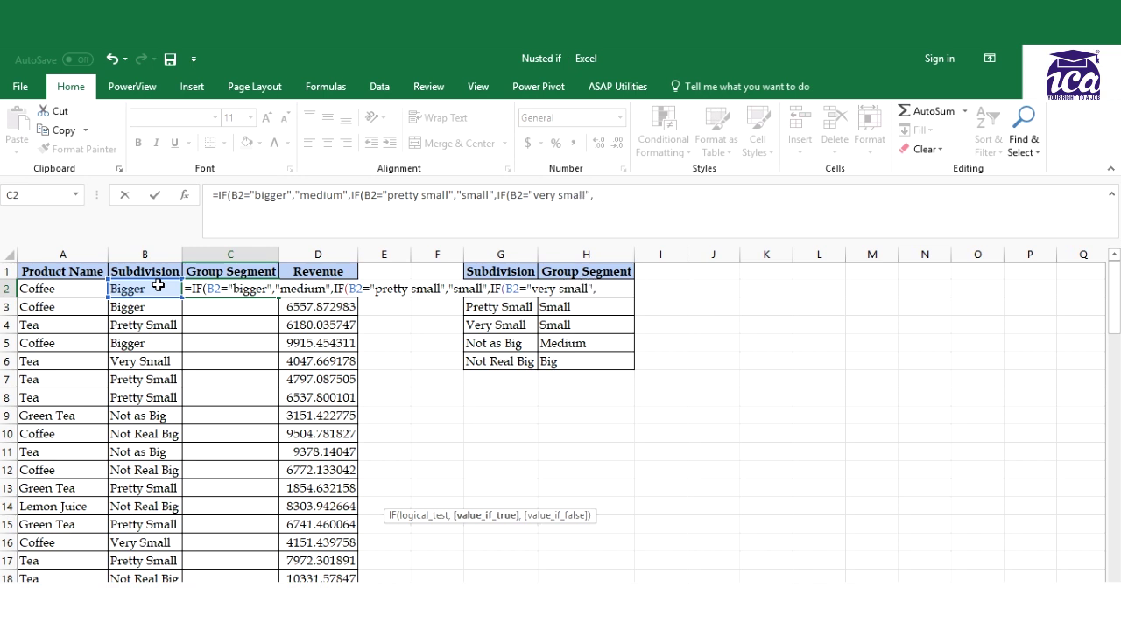
{"action": "type", "text": "s"}
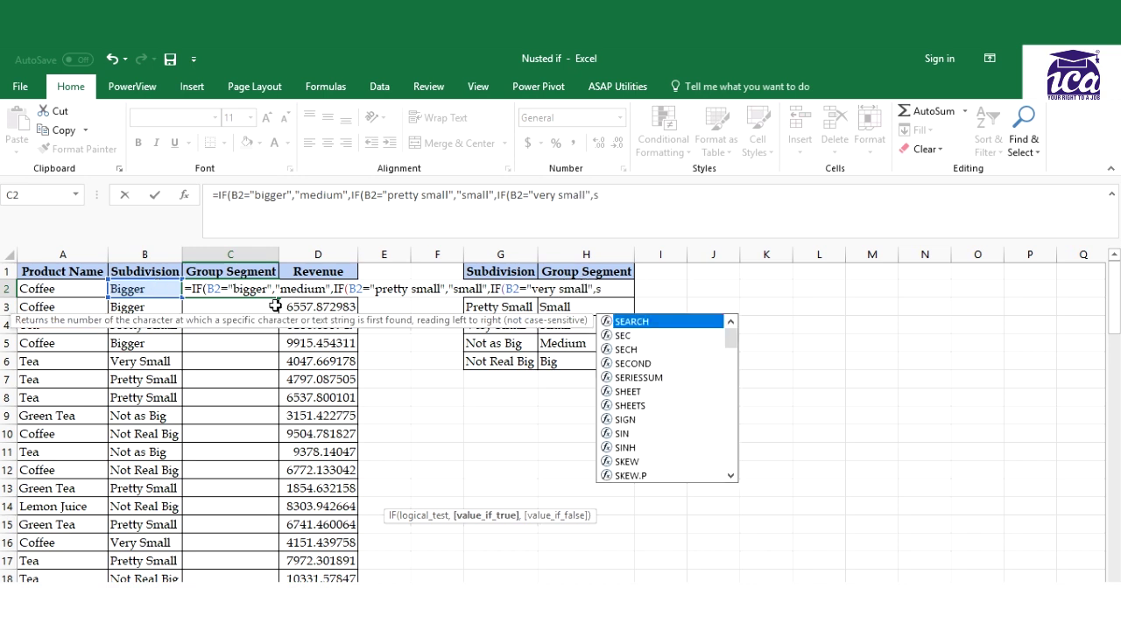
{"action": "type", "text": "ma"}
{"action": "key", "text": "BackSpace"}
{"action": "key", "text": "BackSpace"}
{"action": "key", "text": "BackSpace"}
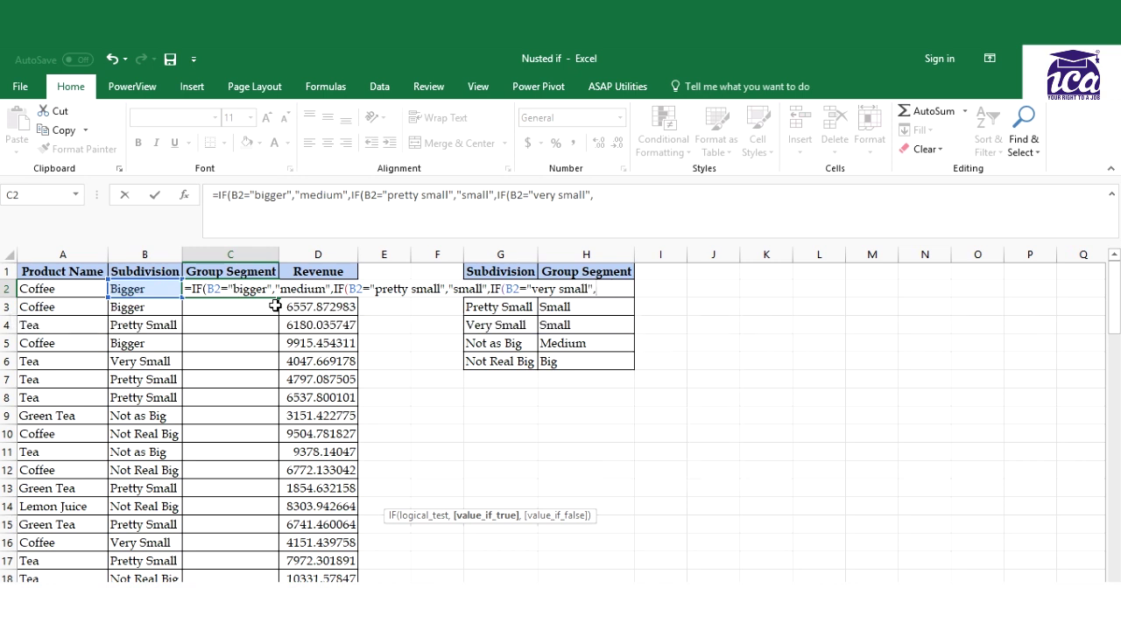
{"action": "type", "text": "\"sma;;"}
{"action": "key", "text": "BackSpace"}
{"action": "key", "text": "BackSpace"}
{"action": "type", "text": "ll\""}
{"action": "type", "text": ","}
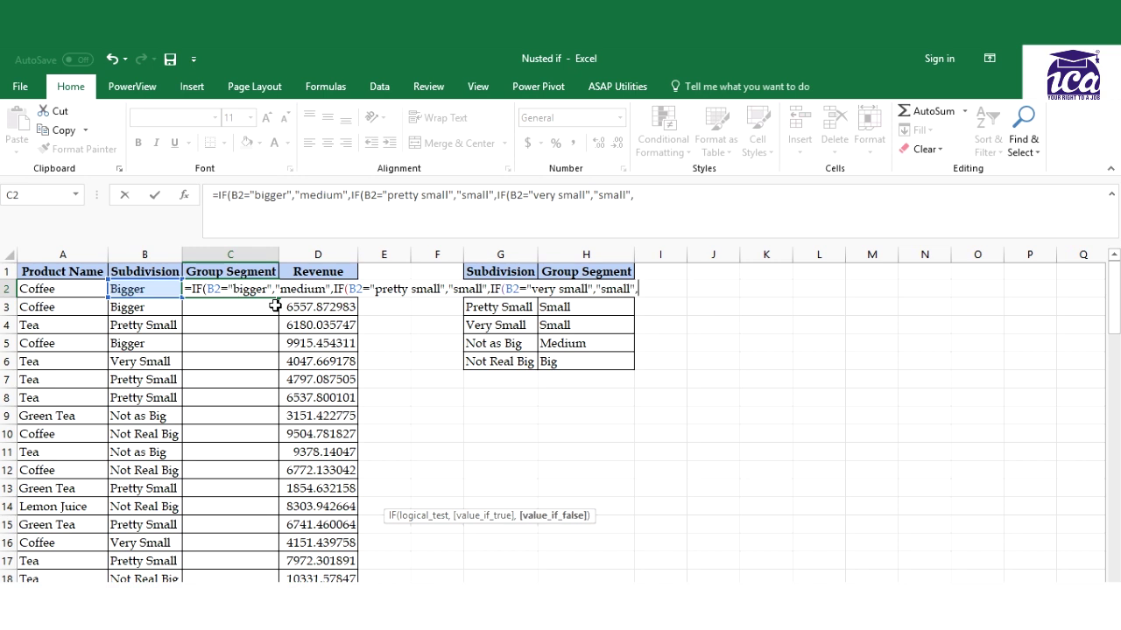
{"action": "type", "text": "IF("}
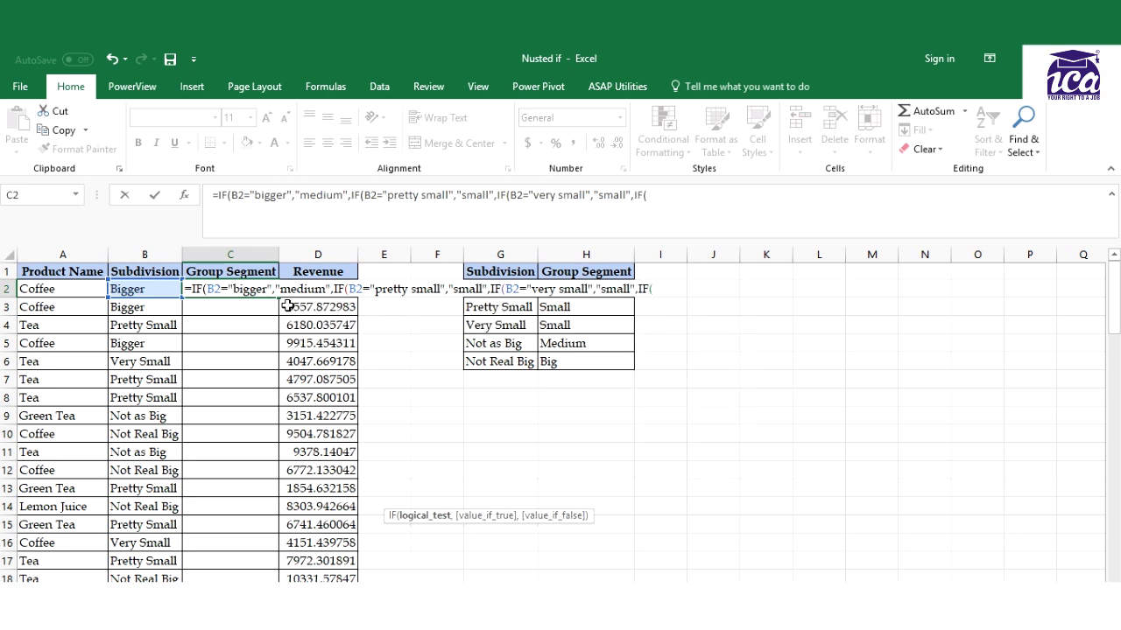
{"action": "left_click", "coordinate": [137, 289]}
{"action": "type", "text": "=\""}
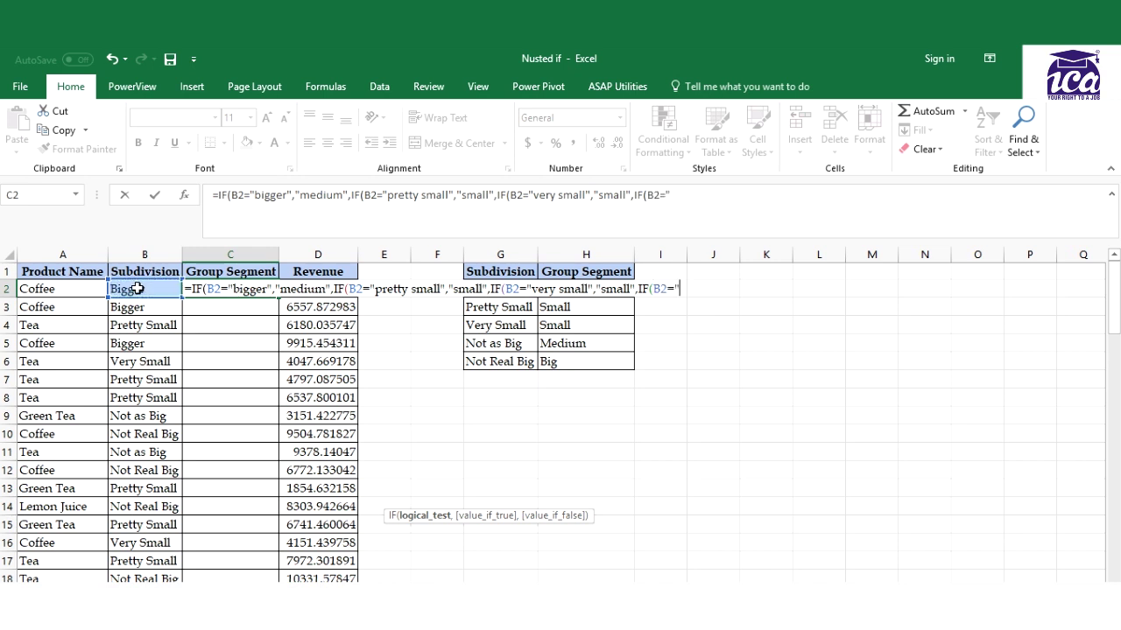
{"action": "type", "text": "not"}
{"action": "type", "text": " as "}
{"action": "type", "text": "big\""}
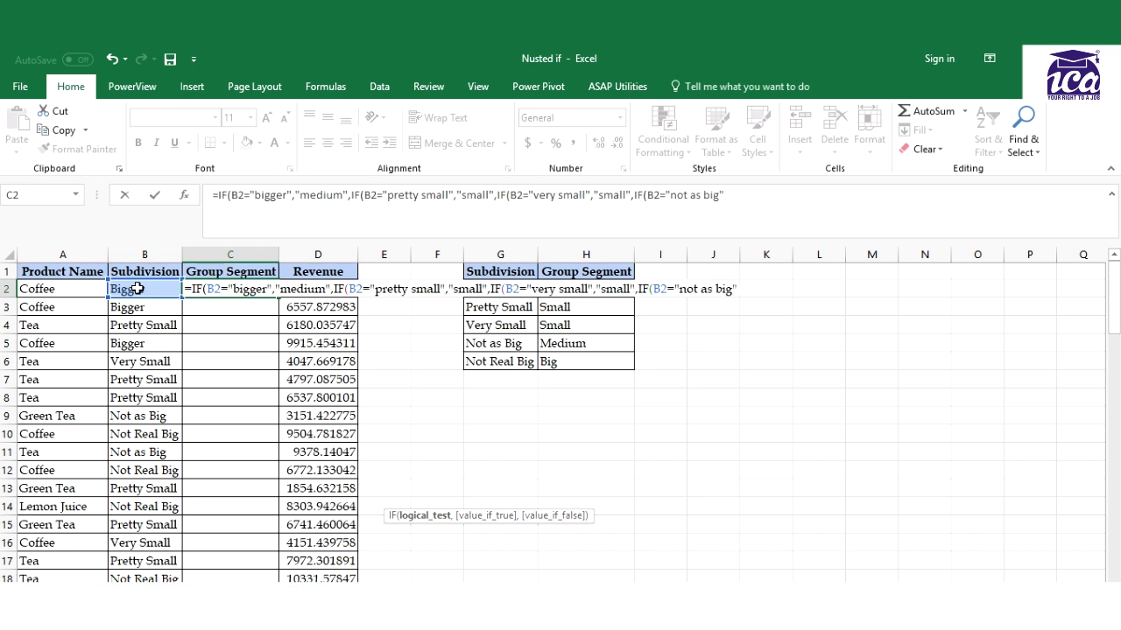
{"action": "type", "text": ",\""}
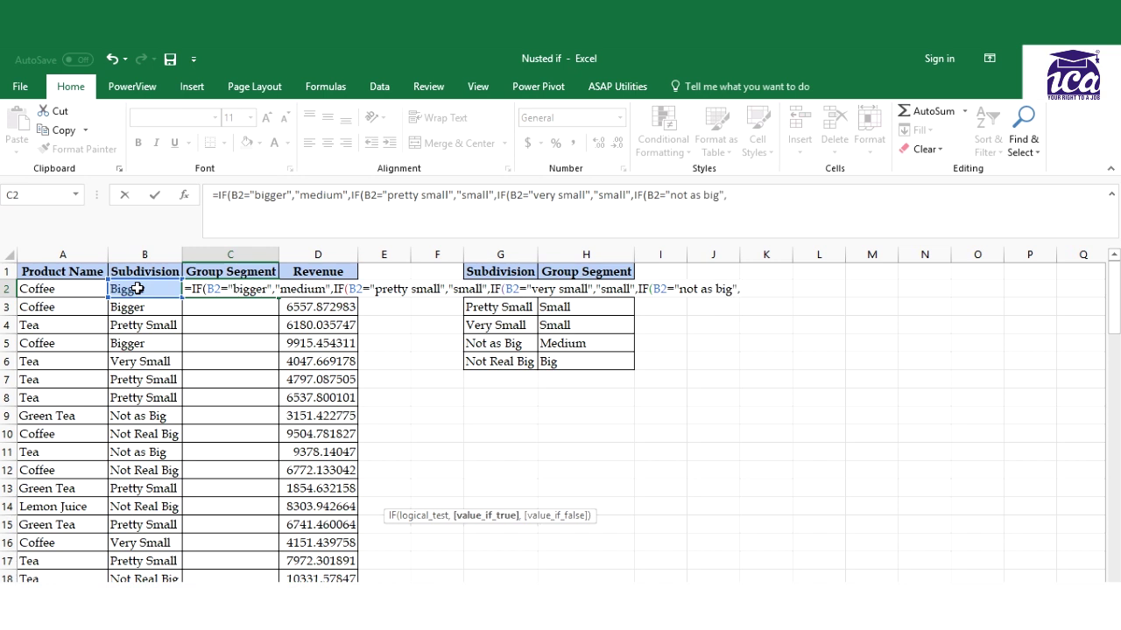
{"action": "type", "text": "me"}
{"action": "type", "text": "dium\""}
{"action": "type", "text": ","}
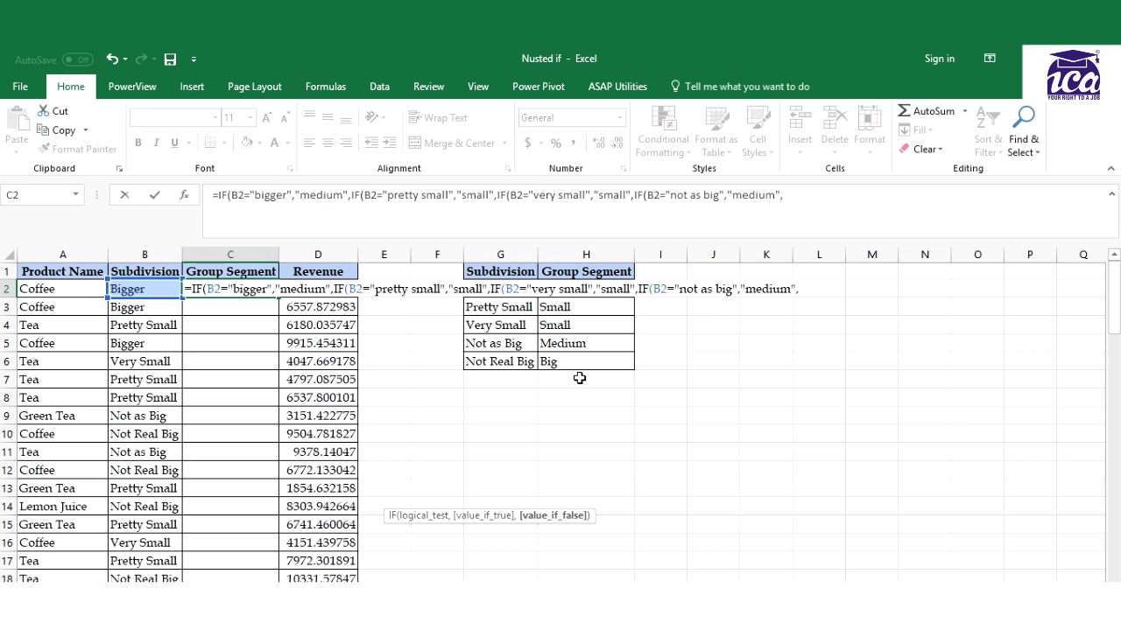
{"action": "type", "text": "\"b"}
{"action": "type", "text": "ig\""}
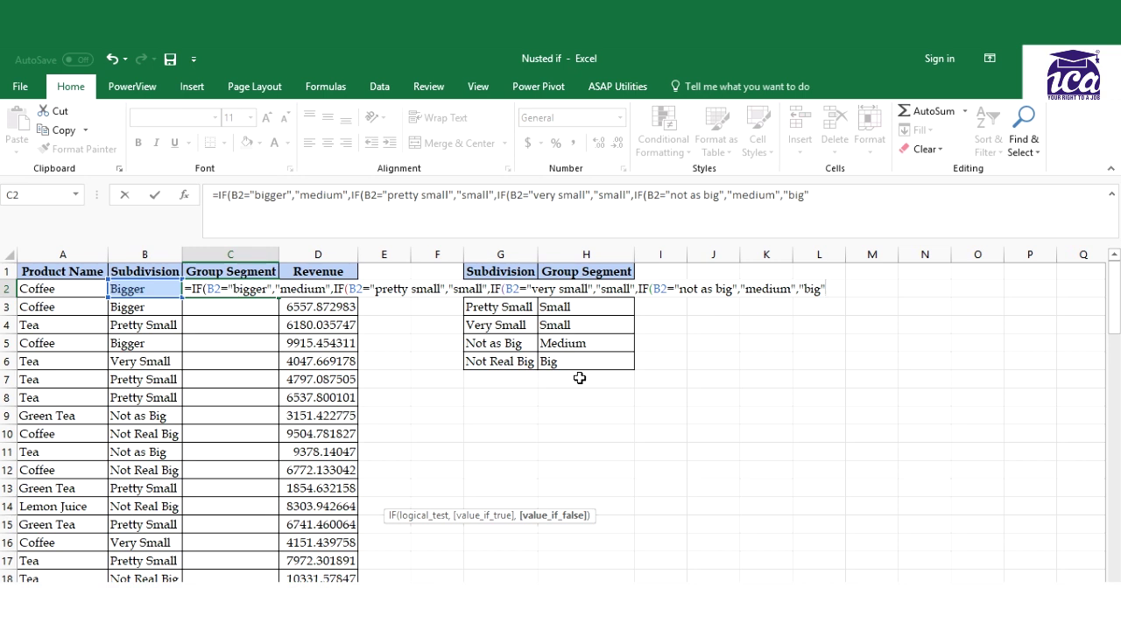
{"action": "type", "text": ")"}
{"action": "type", "text": ")"}
{"action": "type", "text": "))"}
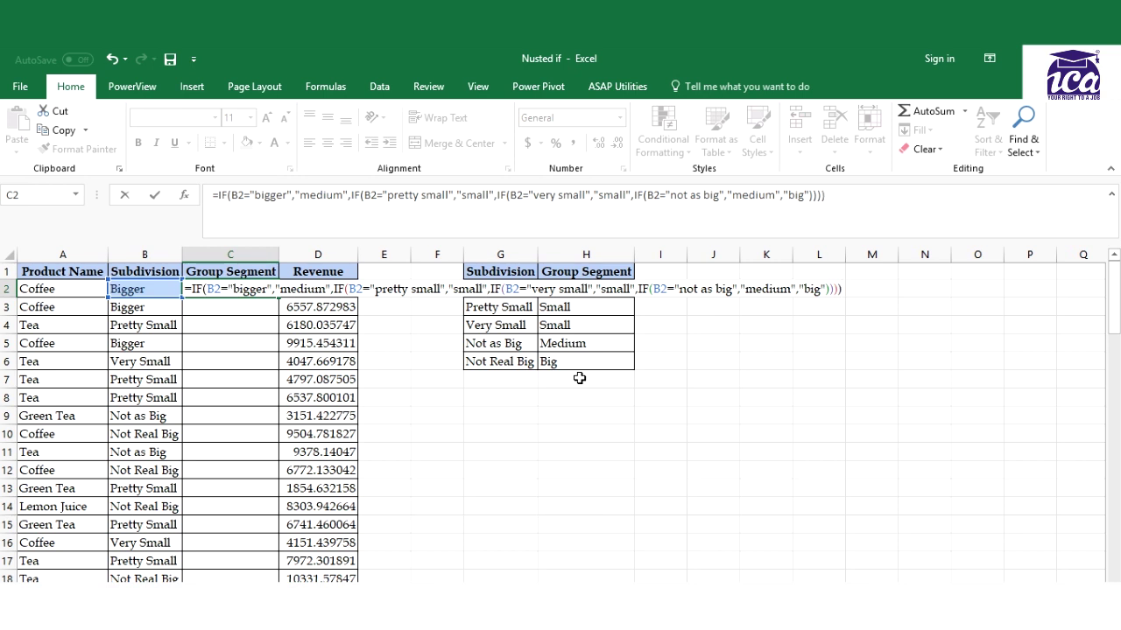
{"action": "key", "text": "Return"}
Copy the C2 formula down the Group Segment column and spot-check rows 9, 10 and 5.
{"action": "left_click", "coordinate": [247, 290]}
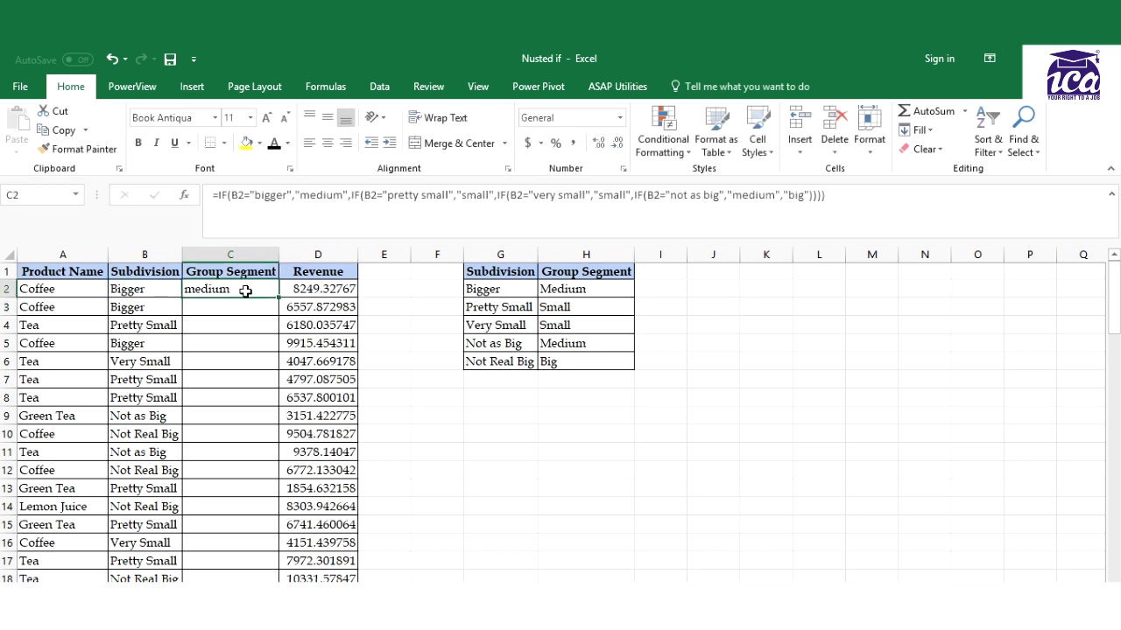
{"action": "double_click", "coordinate": [278, 298]}
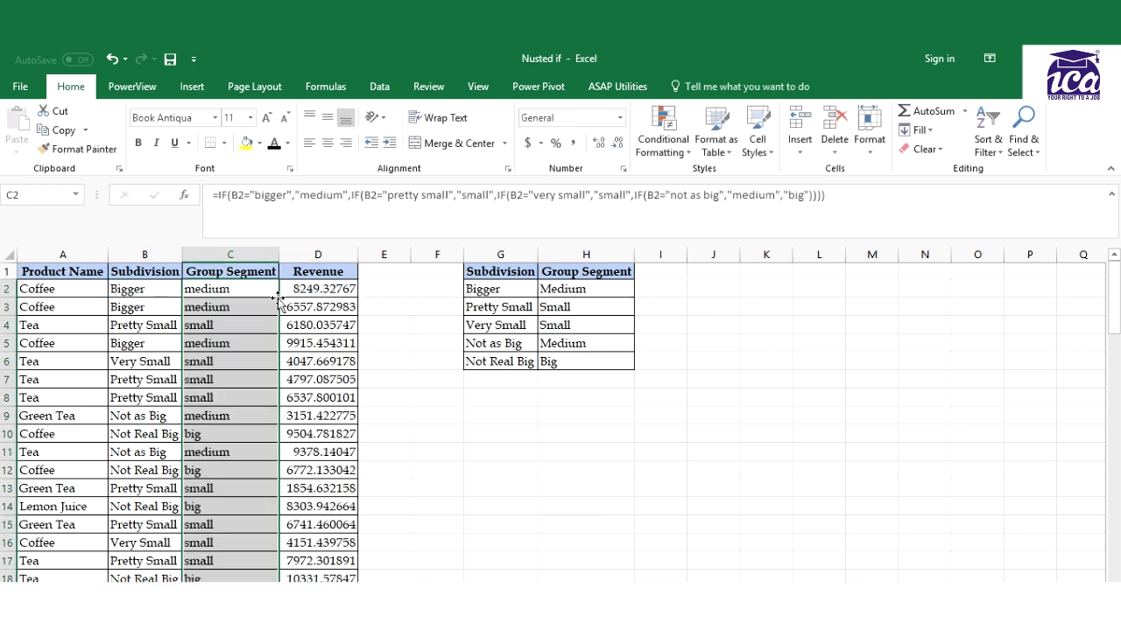
{"action": "left_click", "coordinate": [158, 416]}
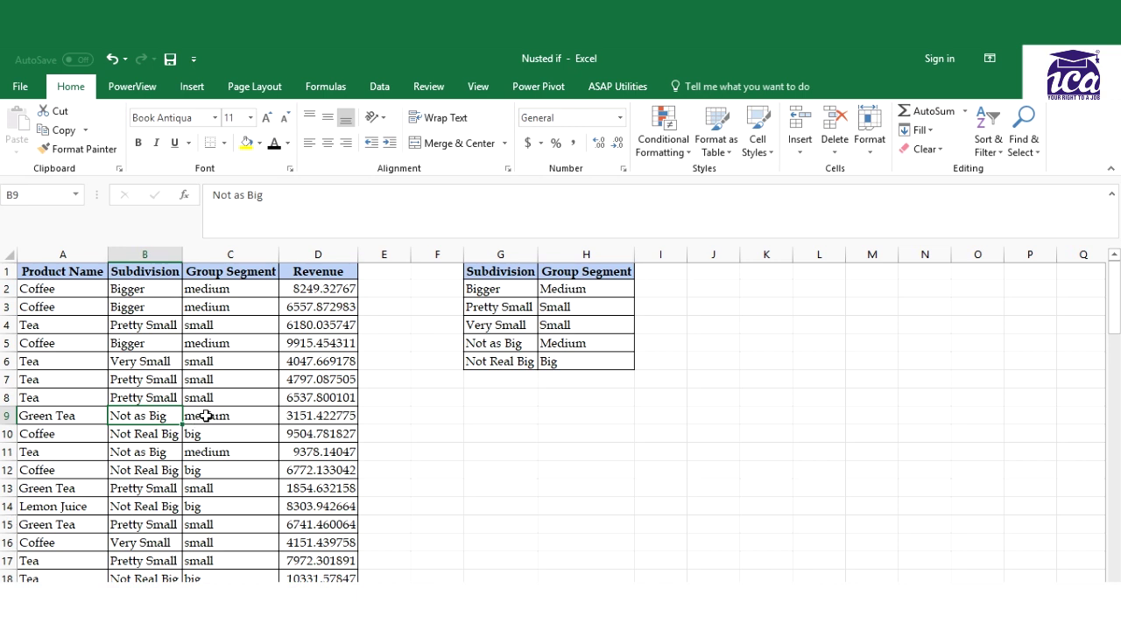
{"action": "left_click", "coordinate": [206, 416]}
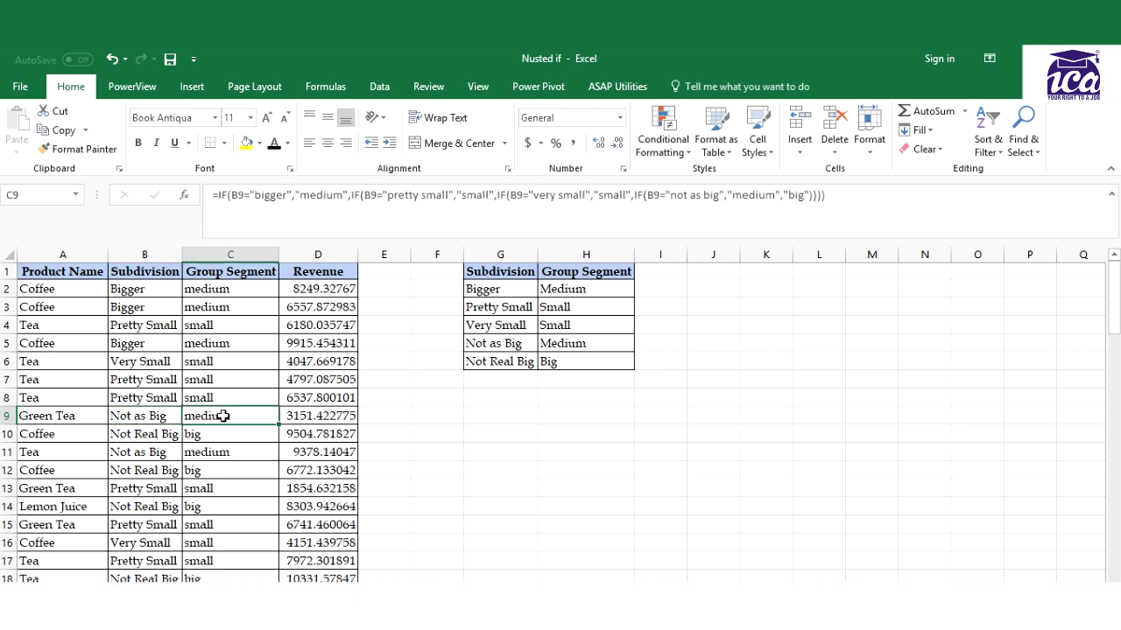
{"action": "left_click", "coordinate": [171, 437]}
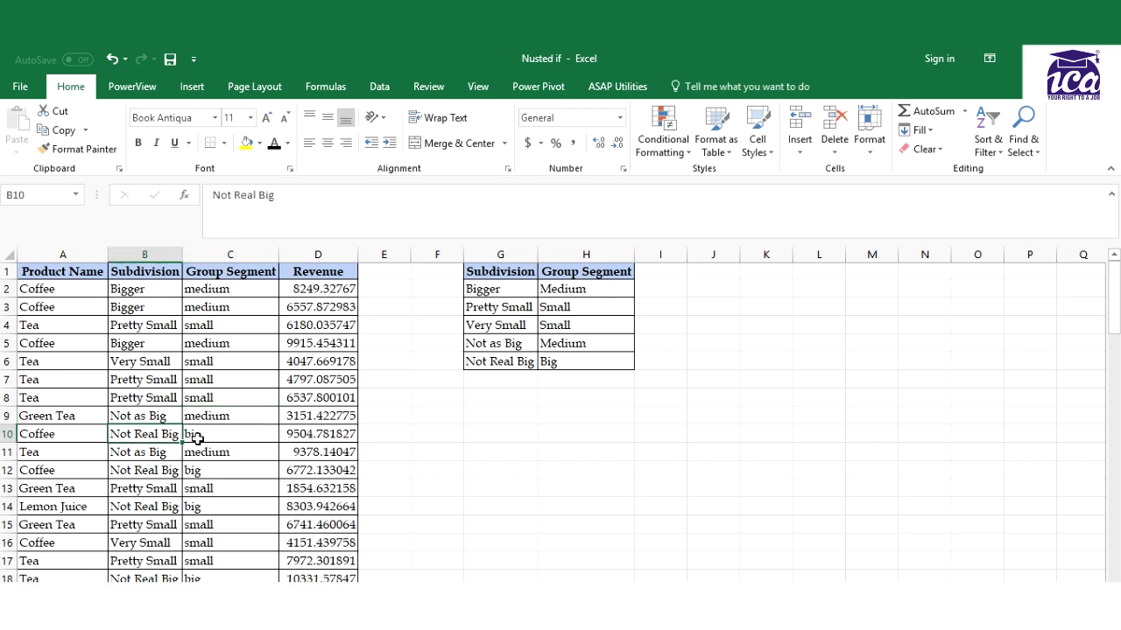
{"action": "left_click", "coordinate": [197, 438]}
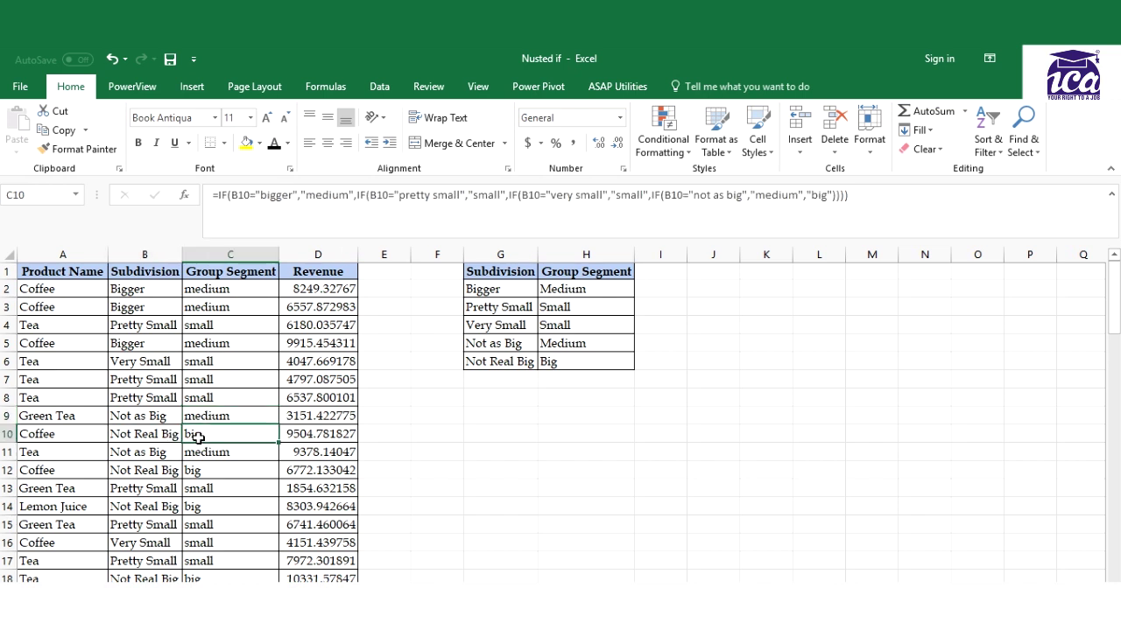
{"action": "key", "text": "Up"}
{"action": "key", "text": "Up"}
{"action": "key", "text": "Up"}
{"action": "key", "text": "Up"}
{"action": "key", "text": "Up"}
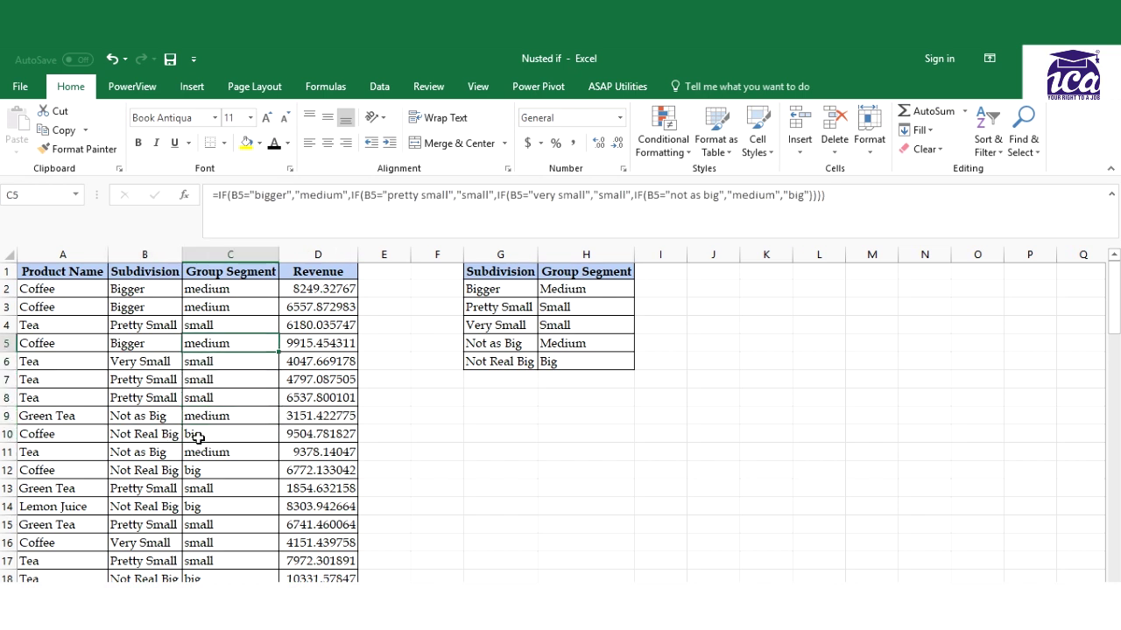